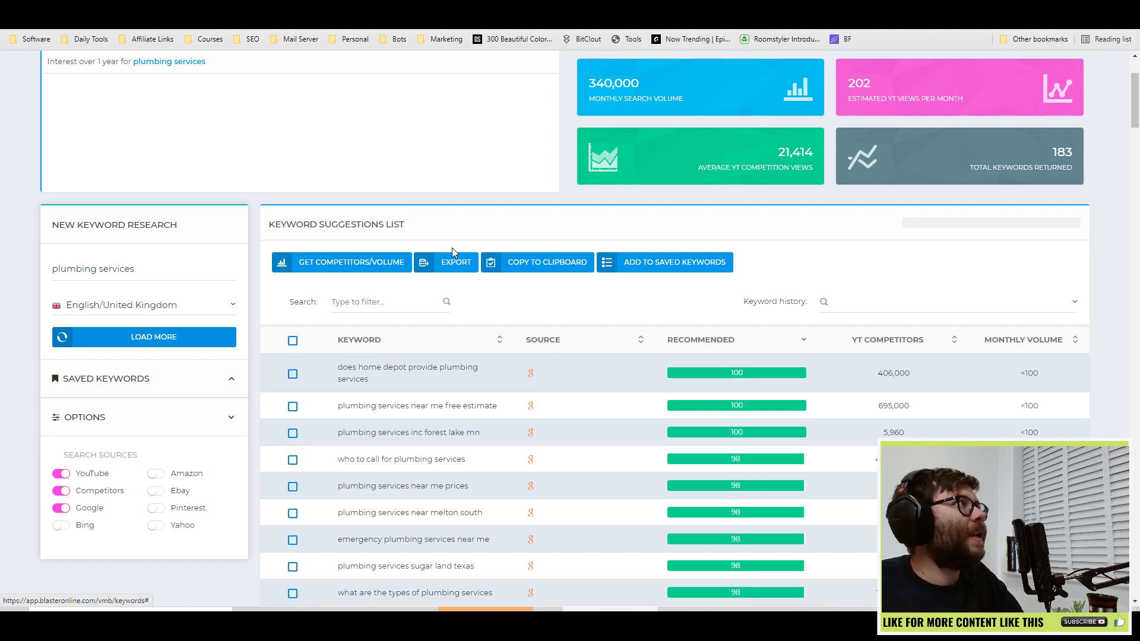
scroll(760, 327, down, 5)
scroll(917, 354, up, 5)
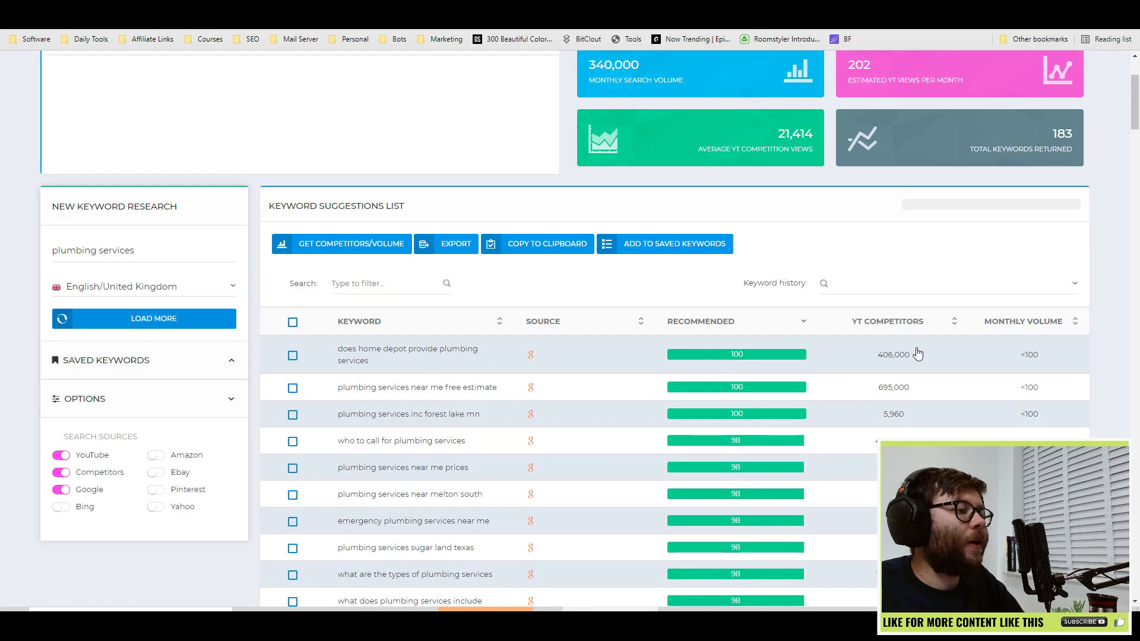
scroll(917, 354, up, 1)
double_click(1063, 212)
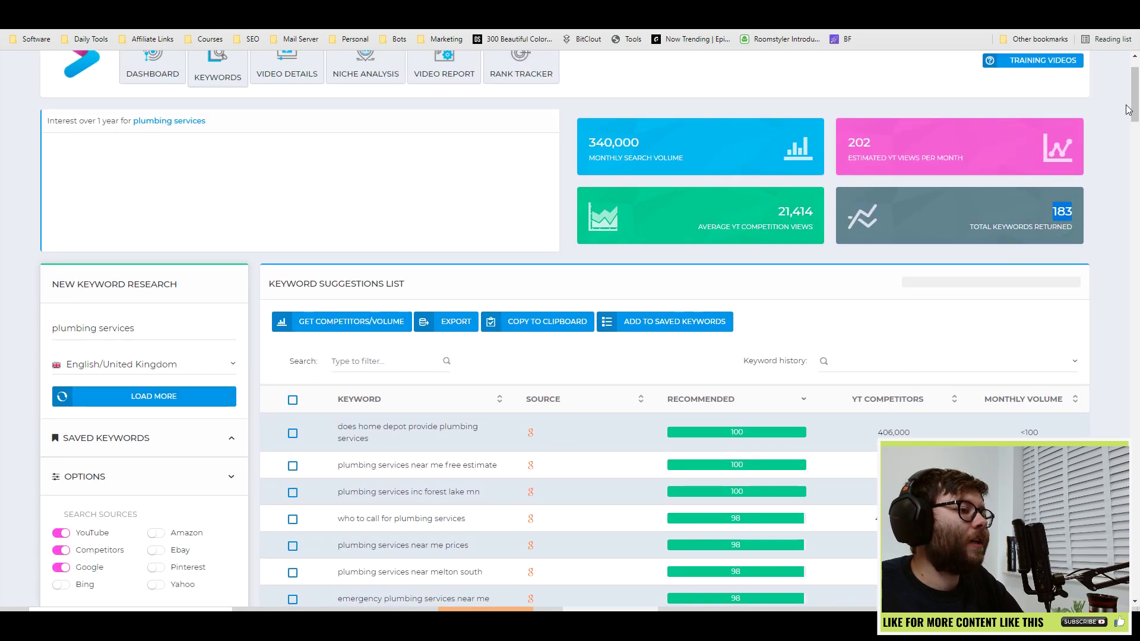
drag(1135, 99, 1123, 553)
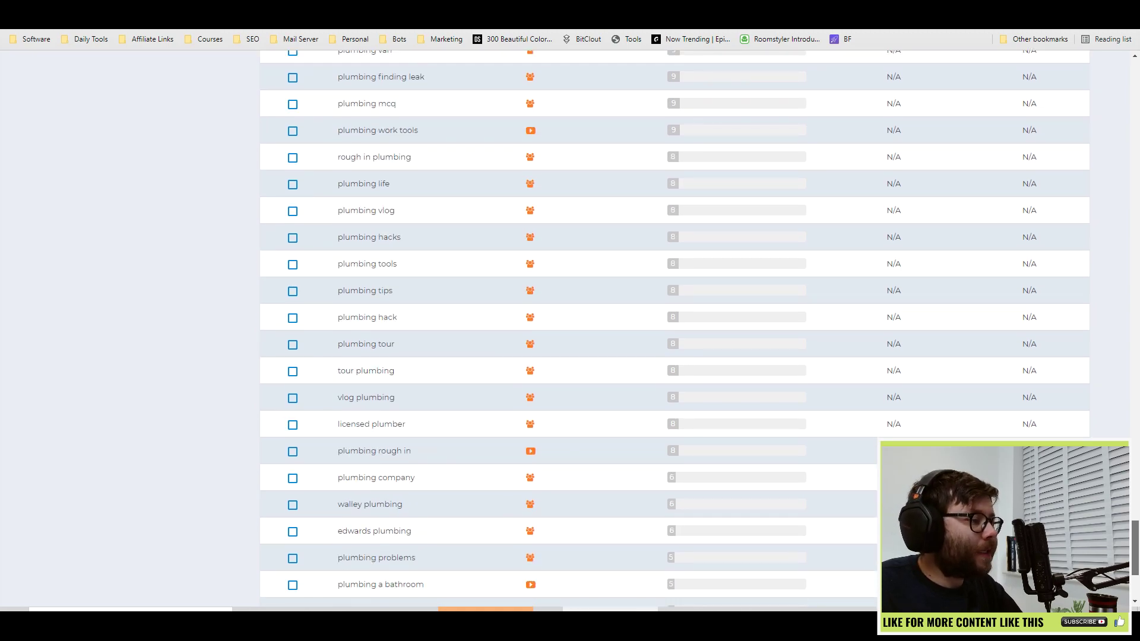
drag(1123, 553, 1094, 105)
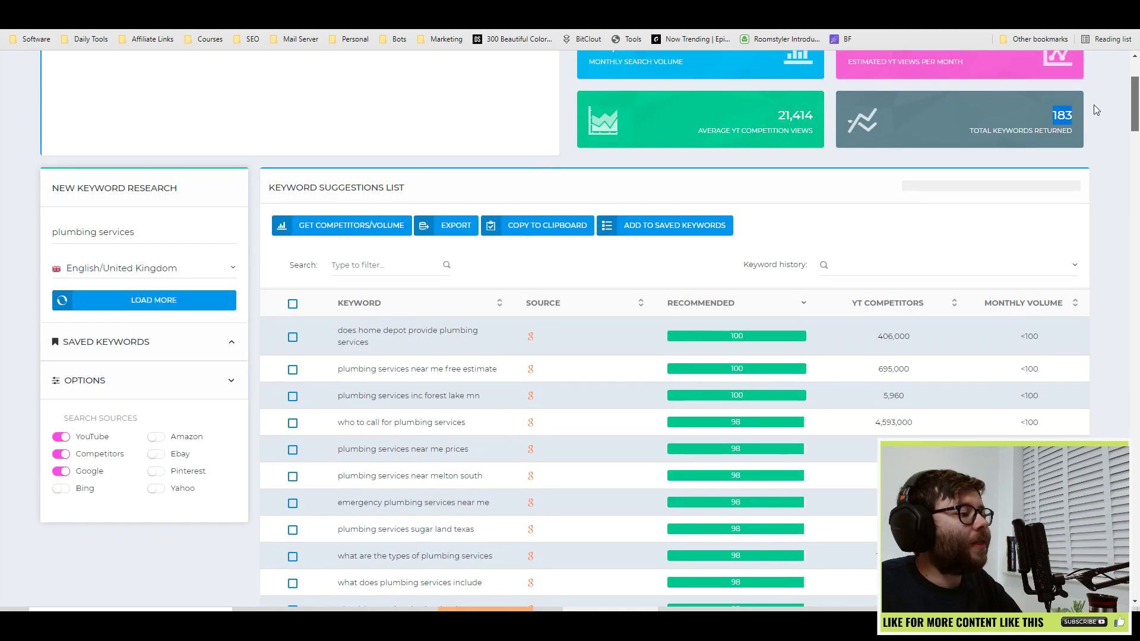
Tick 'does home depot provide plumbing services', the top suggestion scoring 100 with 406,000 YT competitors.
scroll(753, 303, down, 1)
scroll(753, 303, down, 1)
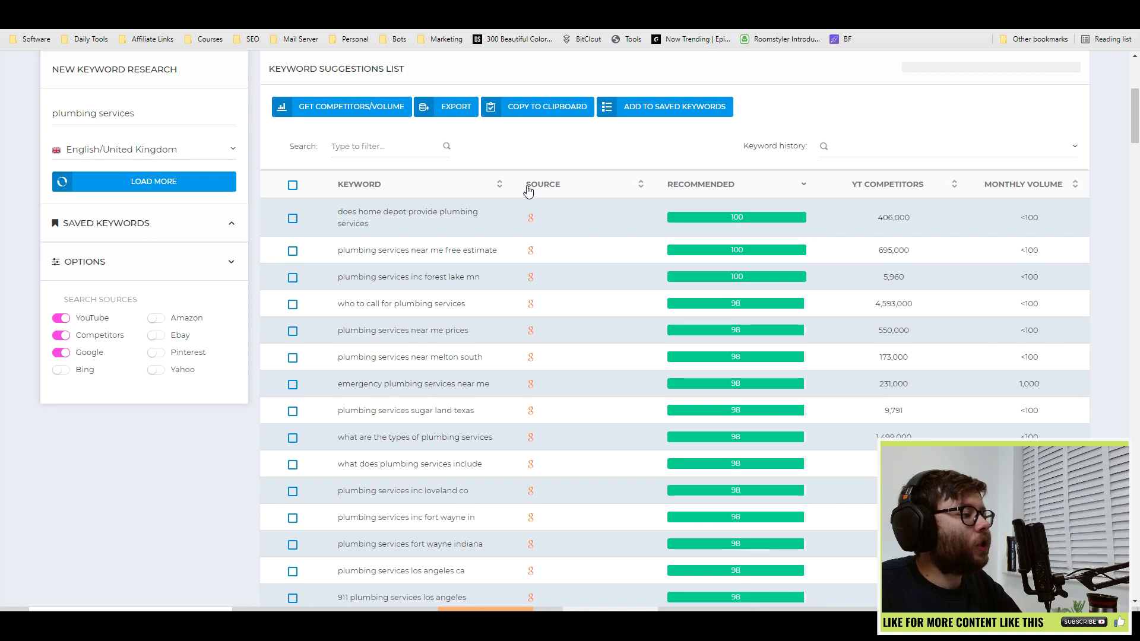
triple_click(425, 221)
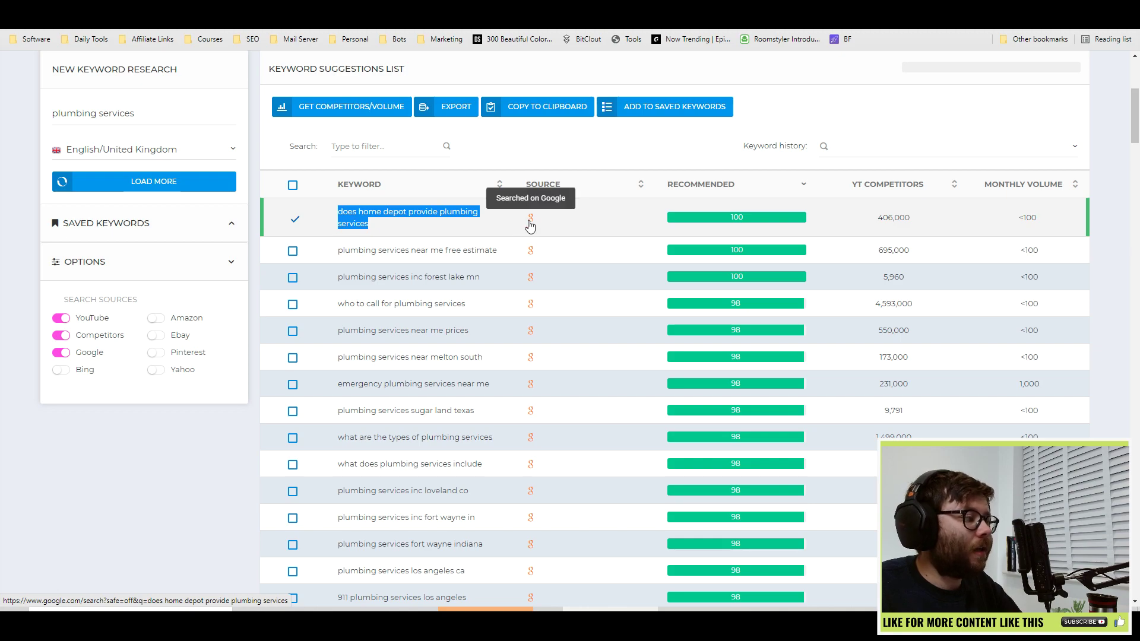
scroll(647, 237, down, 6)
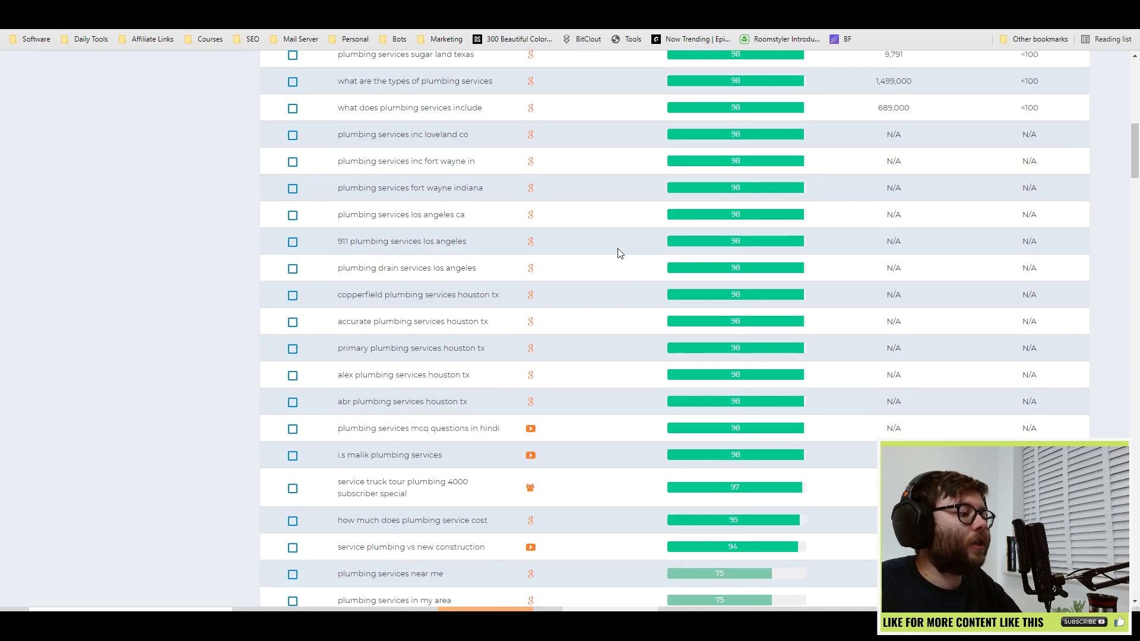
scroll(615, 246, down, 3)
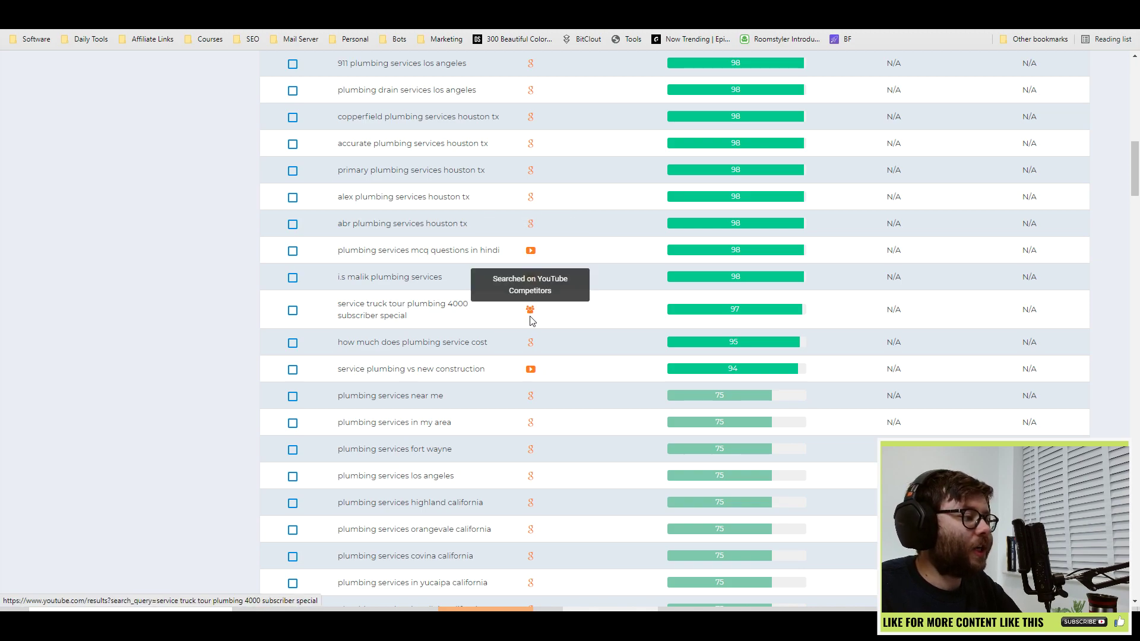
scroll(530, 335, down, 4)
scroll(761, 385, up, 15)
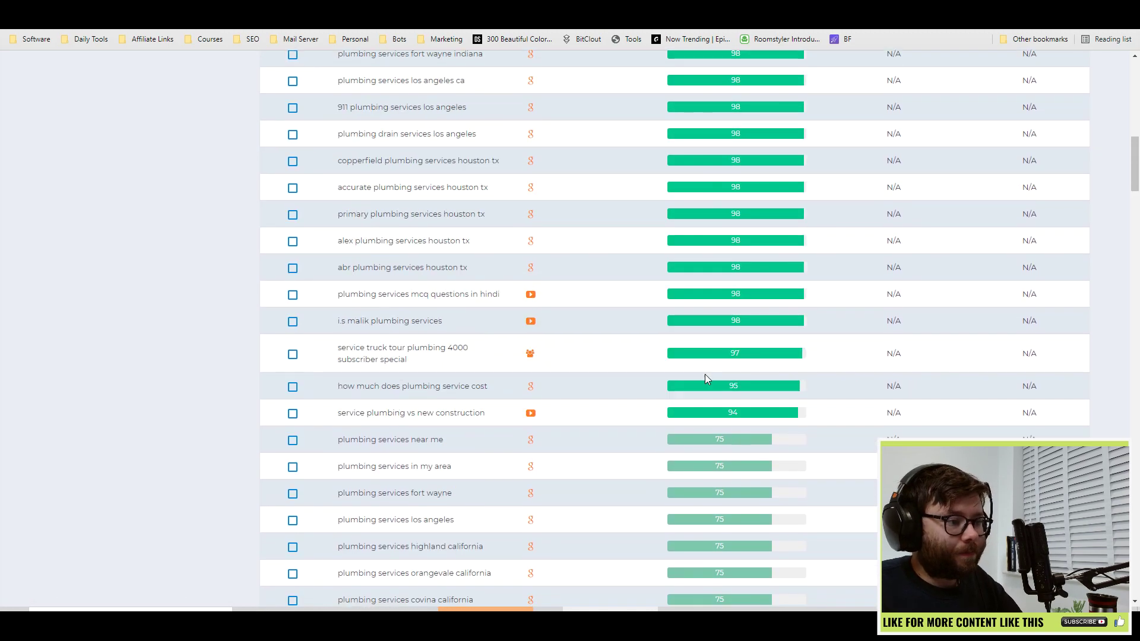
scroll(631, 337, up, 7)
scroll(701, 365, down, 7)
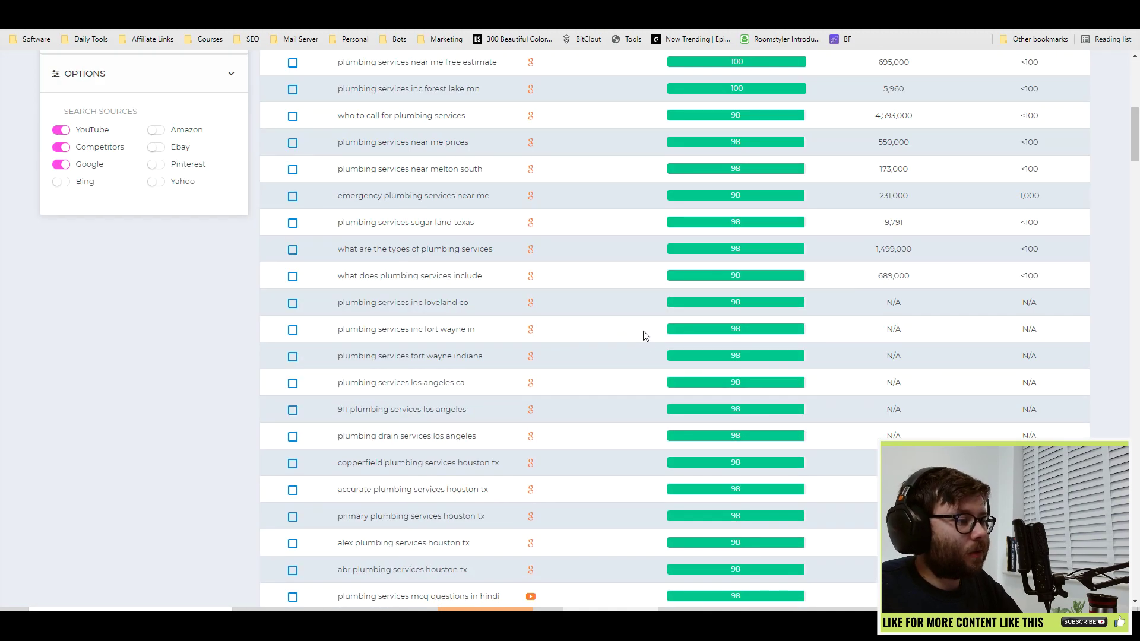
scroll(644, 333, up, 2)
scroll(693, 383, up, 2)
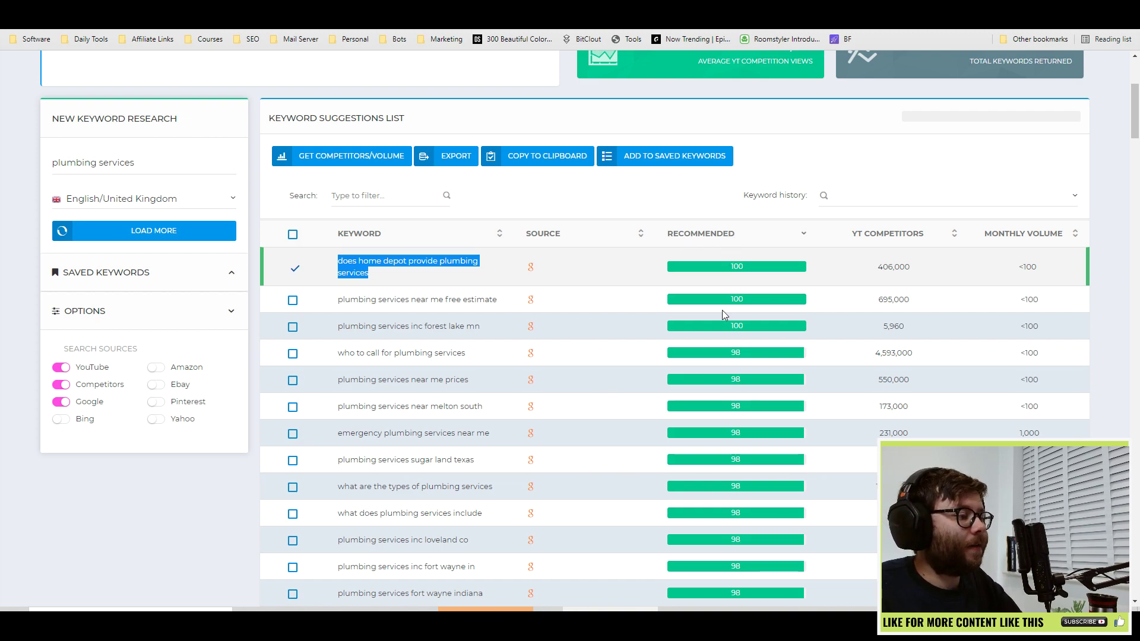
scroll(765, 287, down, 3)
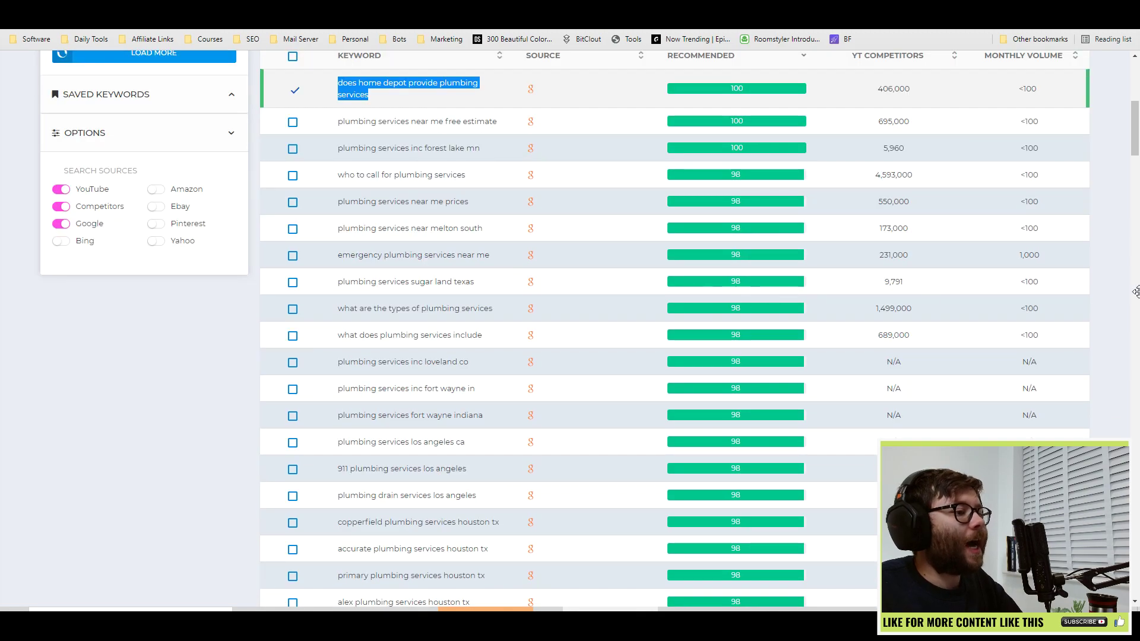
Untick the 'does home depot provide plumbing services' row and highlight its keyword text.
click(659, 300)
scroll(659, 297, up, 2)
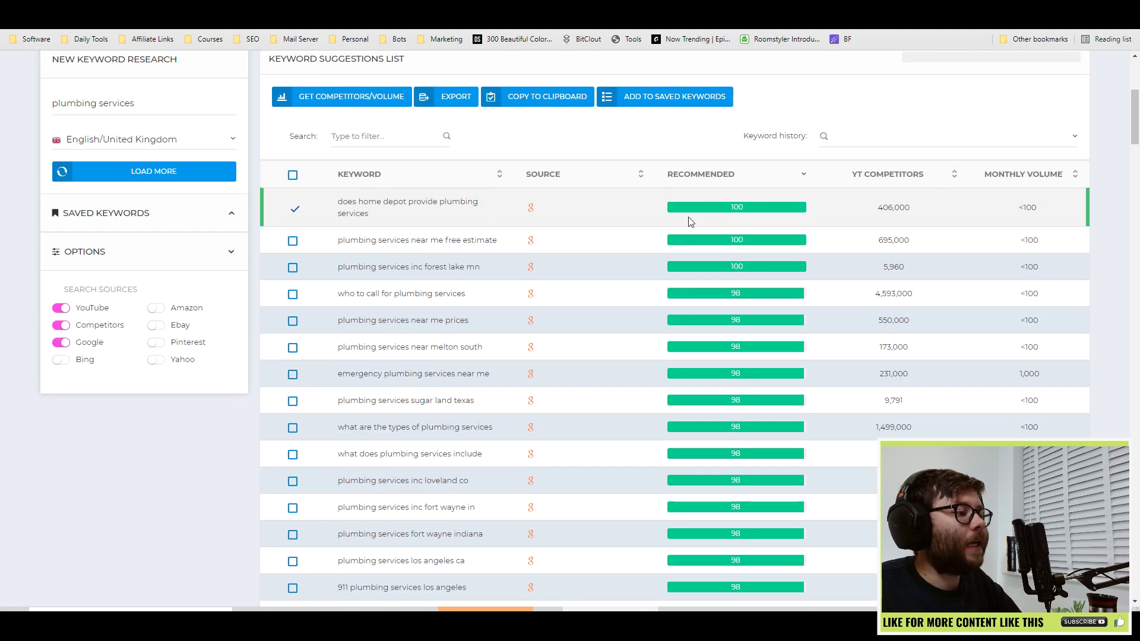
click(293, 212)
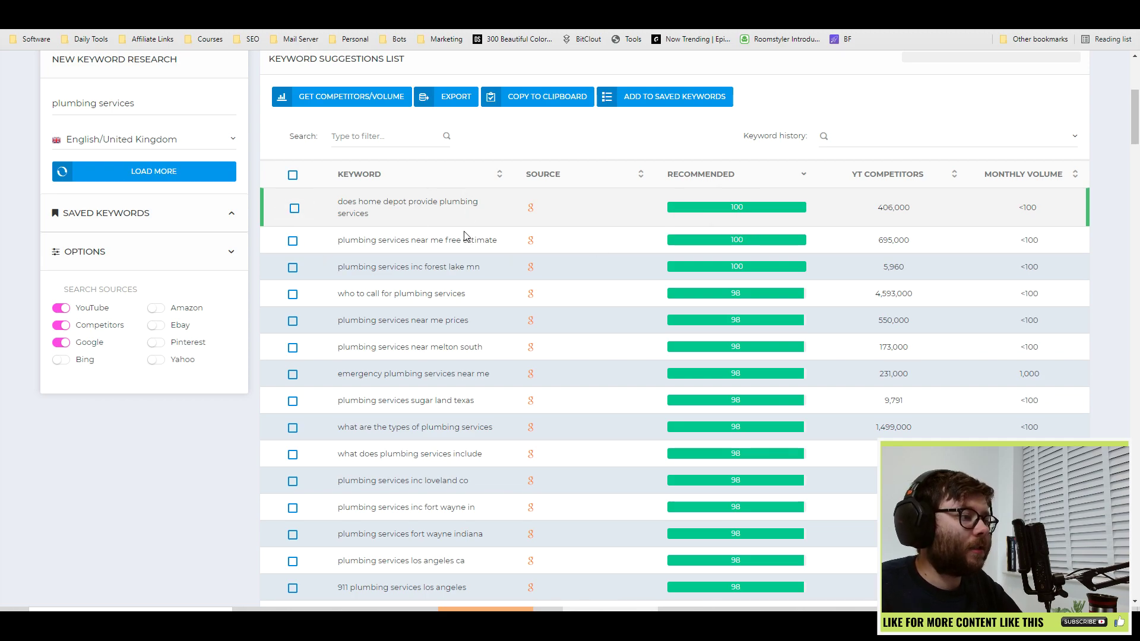
drag(356, 205, 458, 205)
click(369, 208)
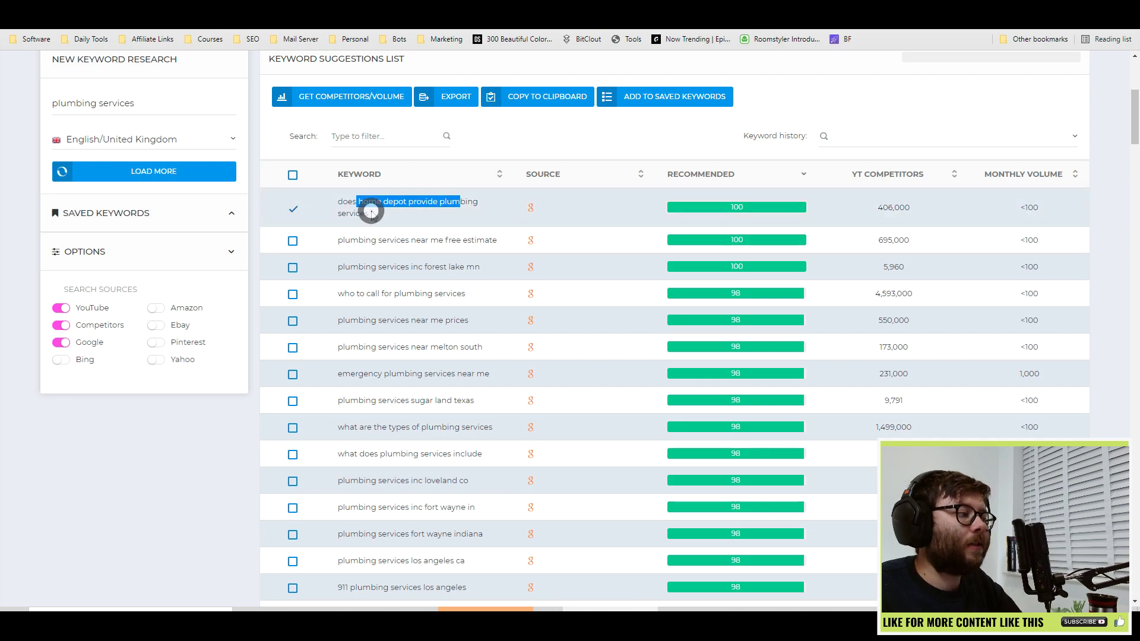
click(371, 206)
double_click(372, 204)
click(371, 211)
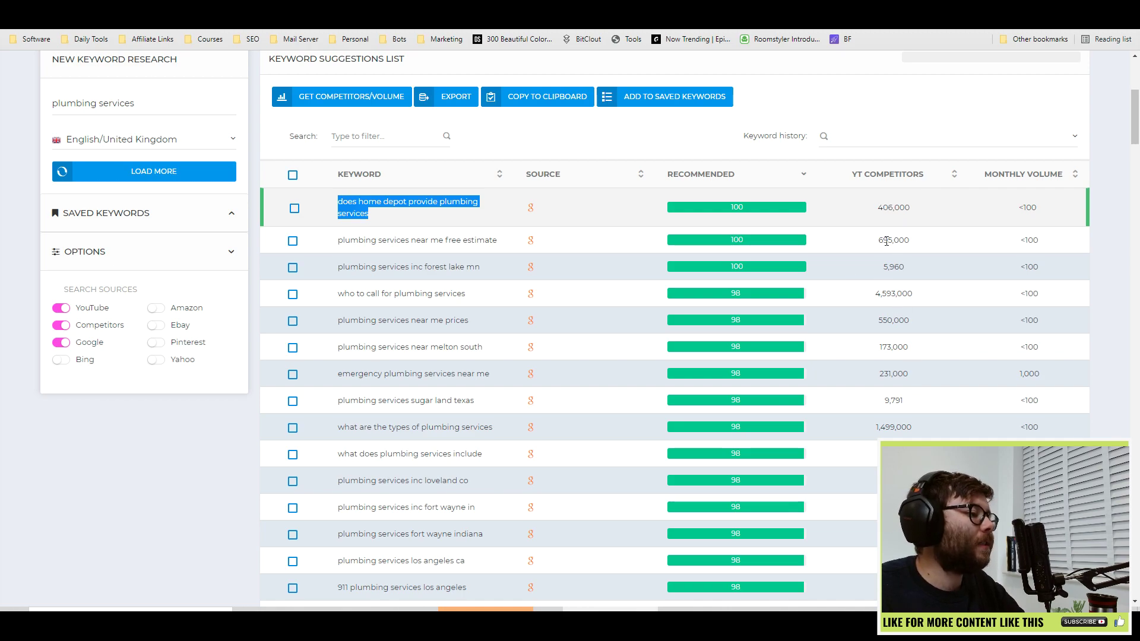
Highlight the first row's 406,000 competitor count and its full keyword text for review.
scroll(887, 241, down, 6)
scroll(776, 297, up, 5)
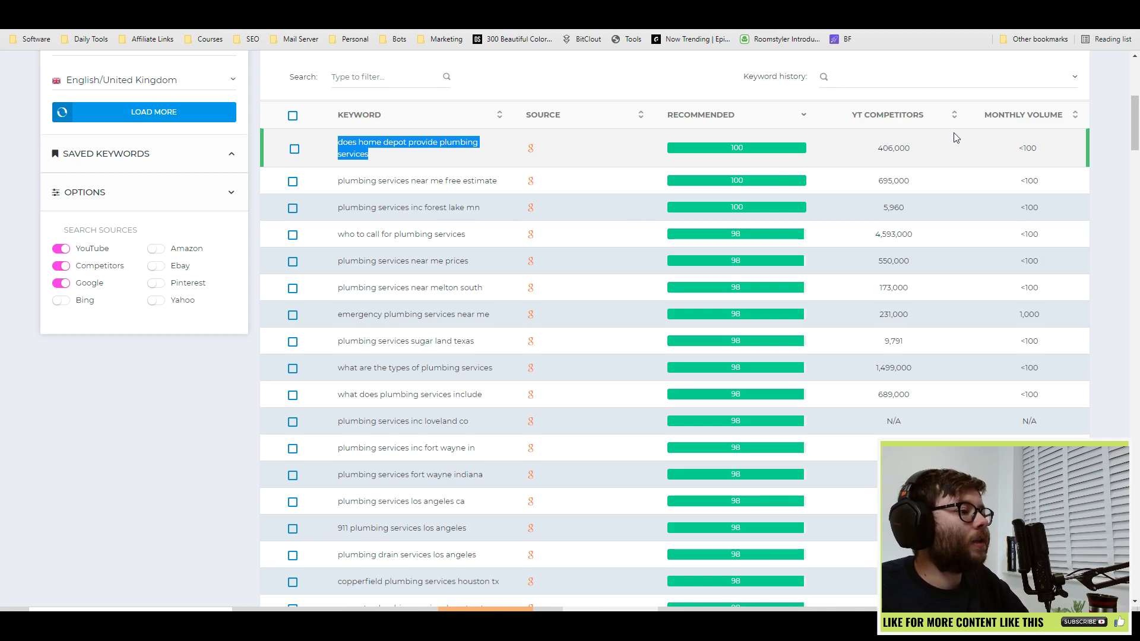
double_click(884, 150)
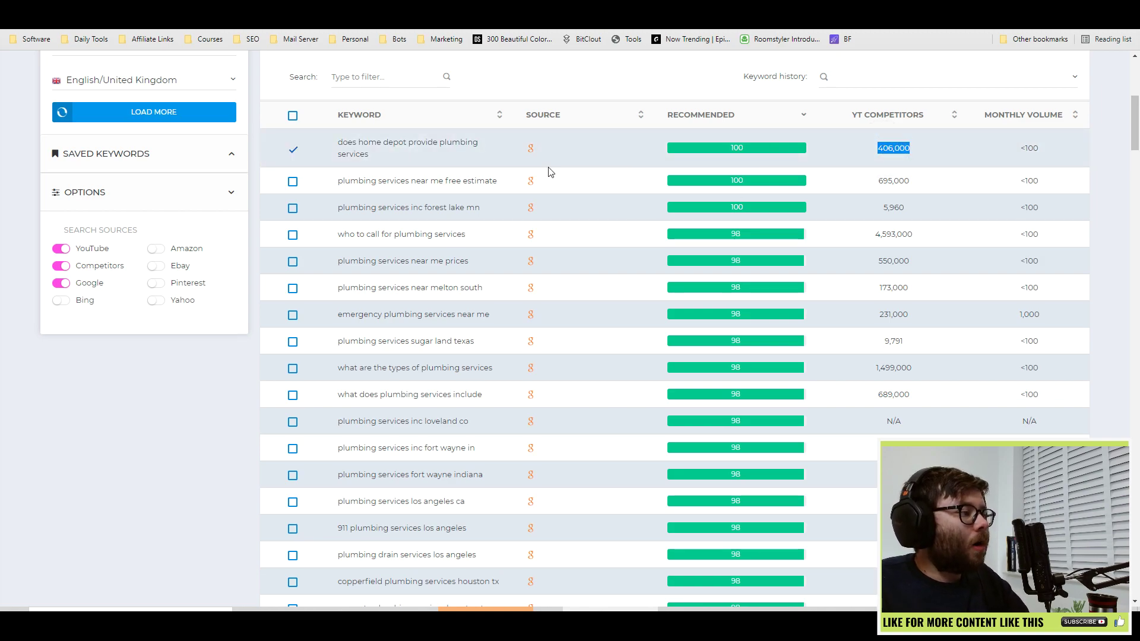
click(880, 155)
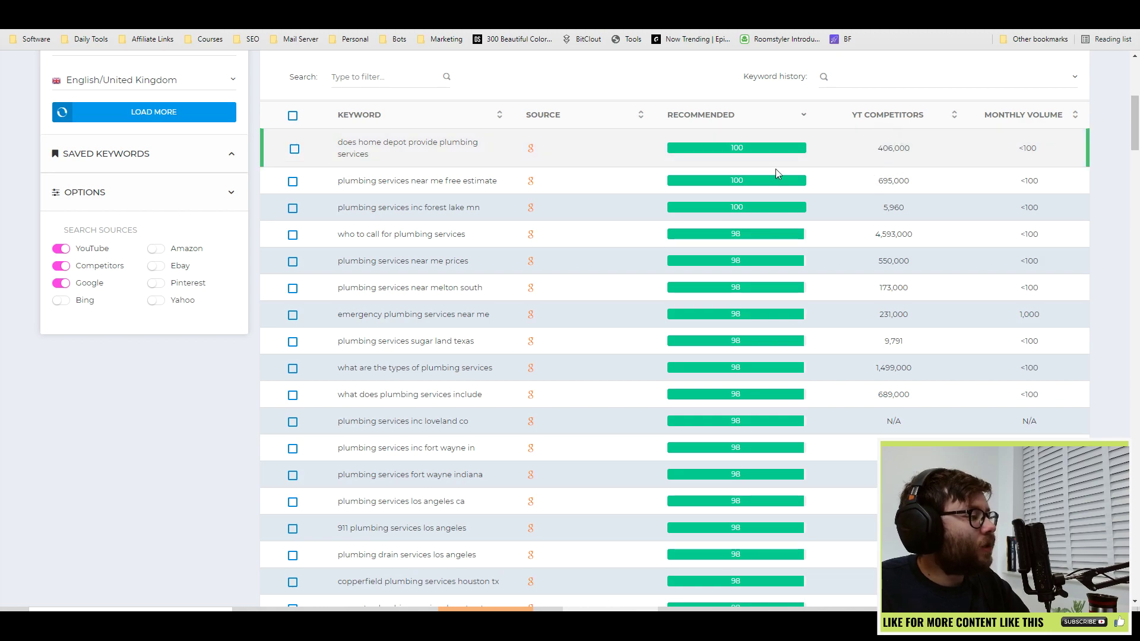
drag(336, 144, 392, 158)
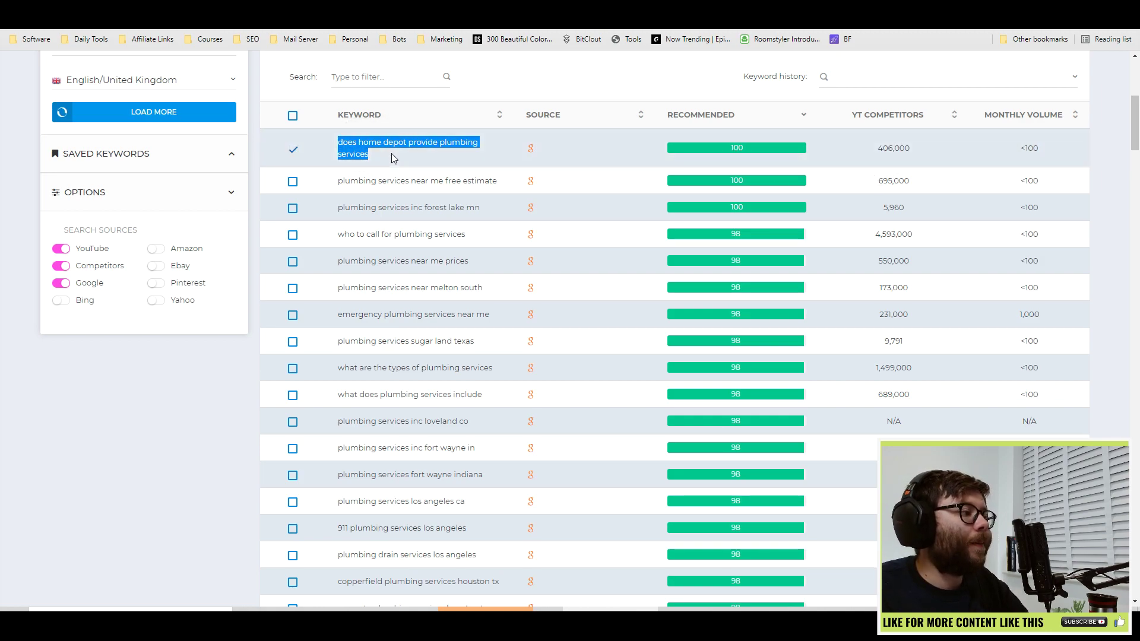
double_click(899, 148)
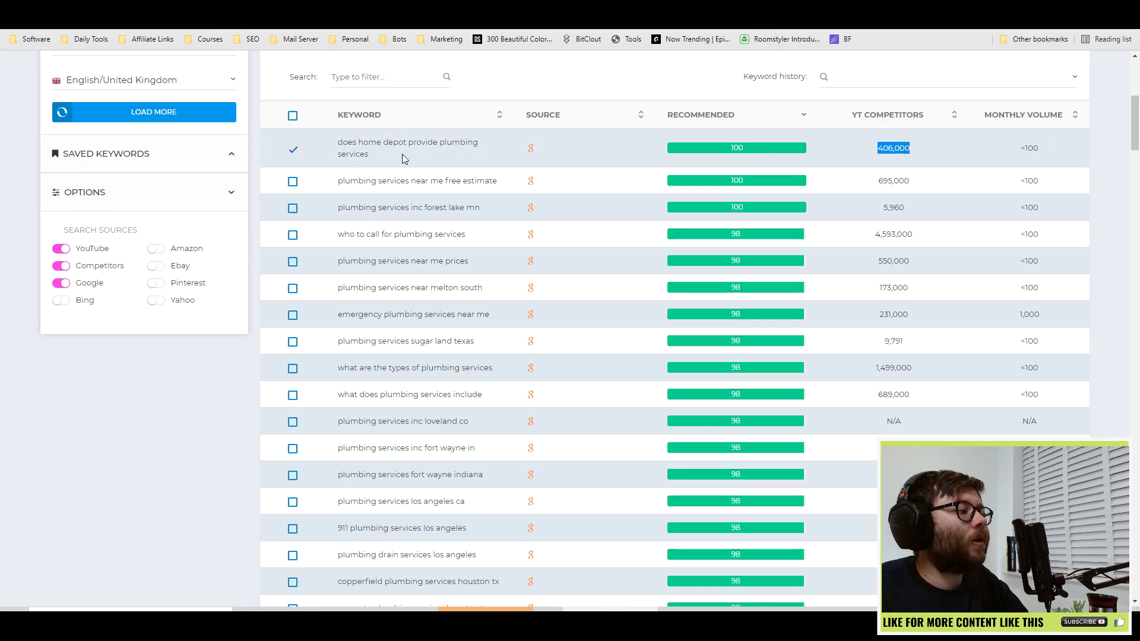
drag(336, 143, 390, 162)
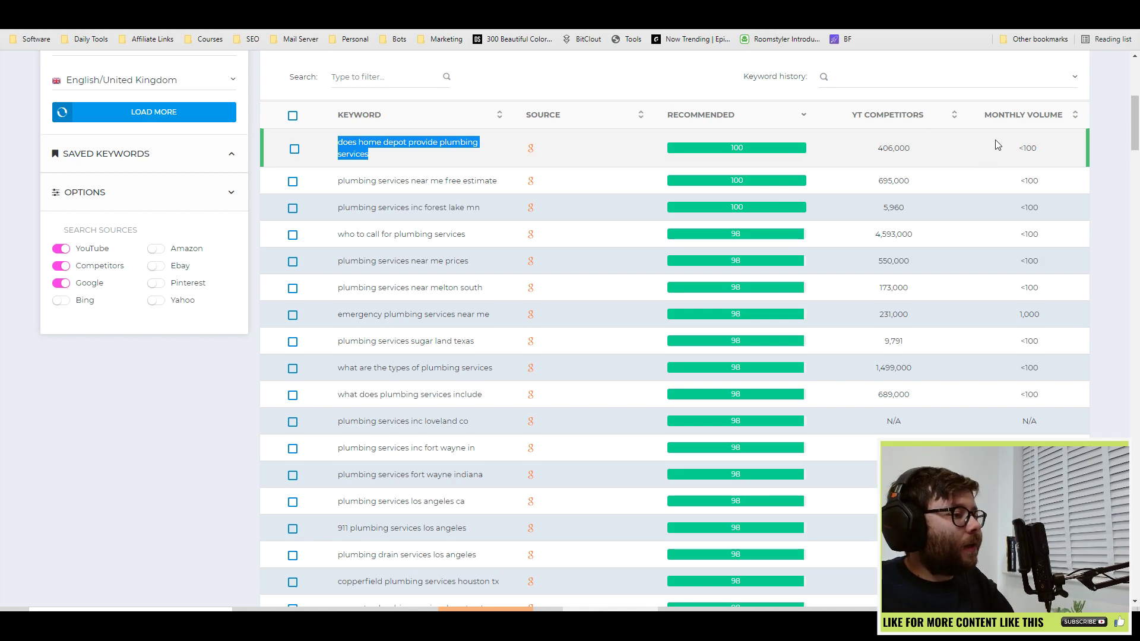
Highlight the first keyword's <100 monthly search volume figure.
scroll(1030, 165, down, 2)
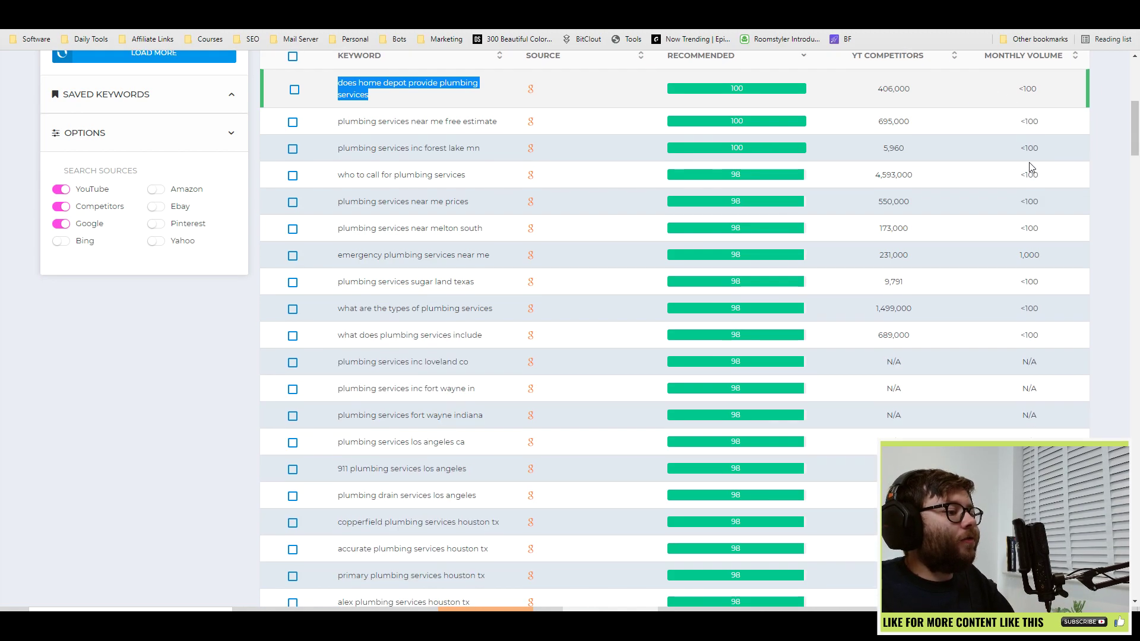
scroll(1032, 155, up, 2)
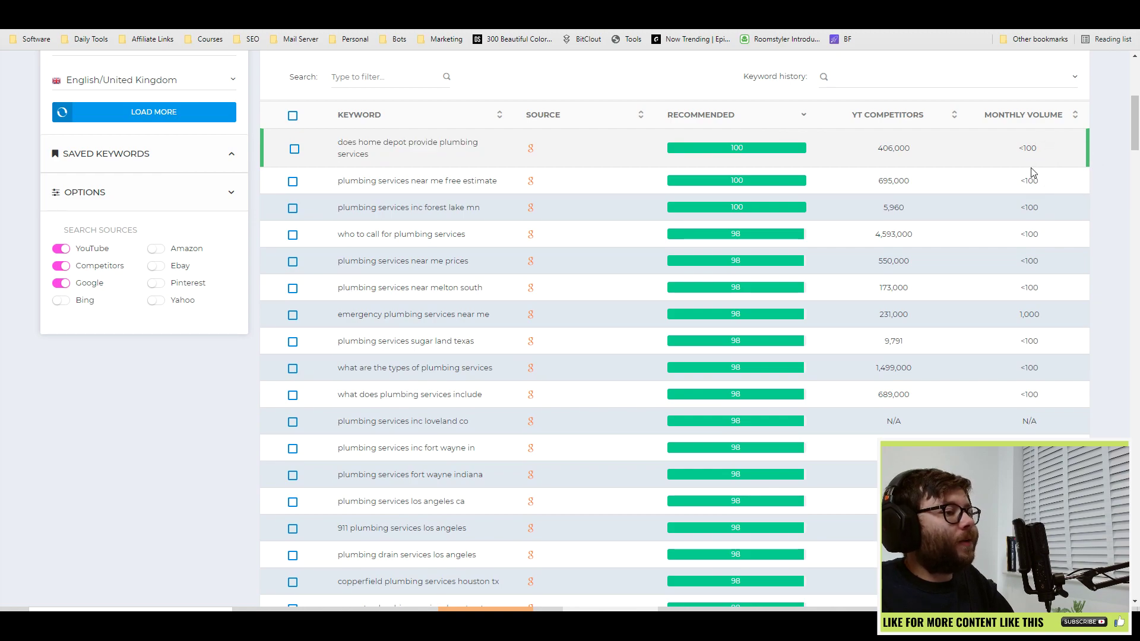
double_click(1031, 149)
click(1031, 148)
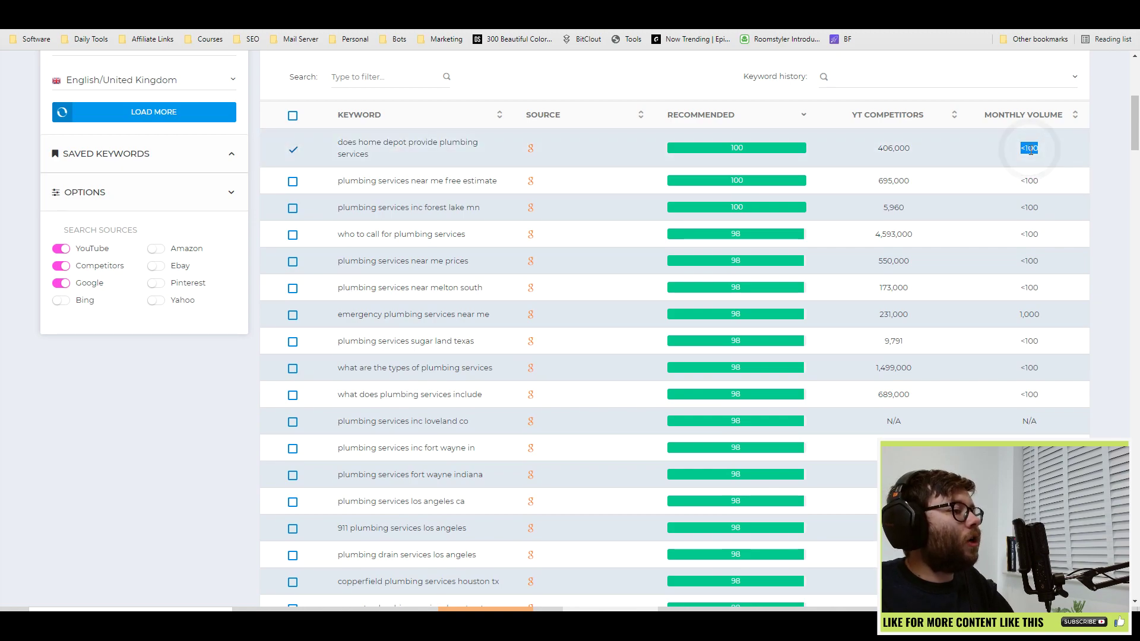
Untick 'does home depot provide plumbing services' so no suggestion remains checked.
scroll(1124, 156, down, 1)
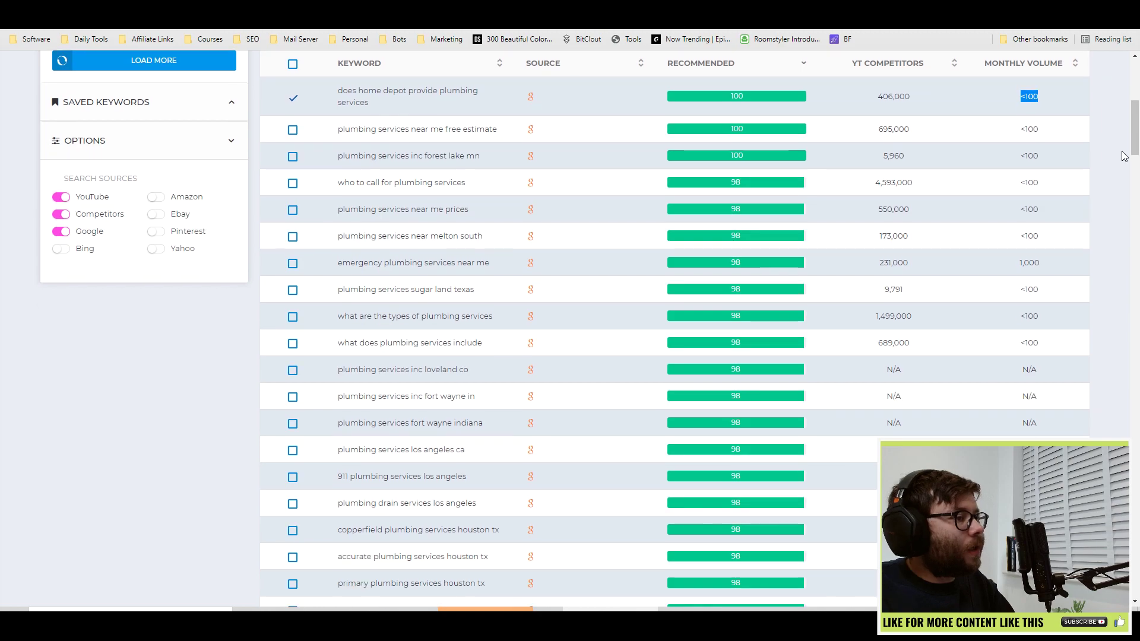
scroll(1124, 158, up, 2)
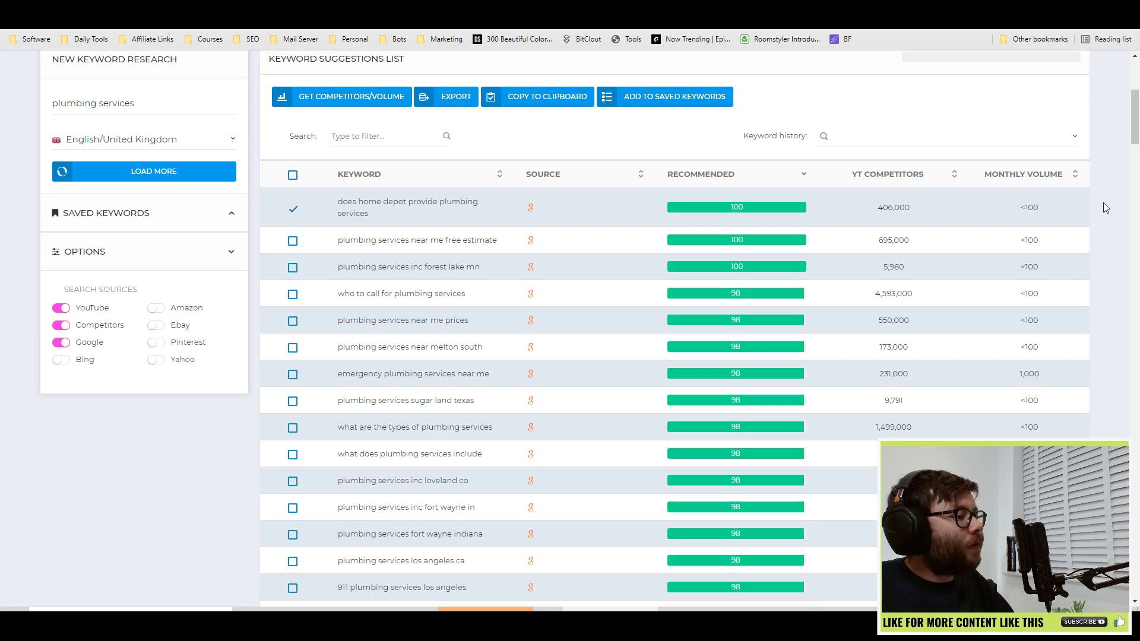
scroll(1104, 208, up, 2)
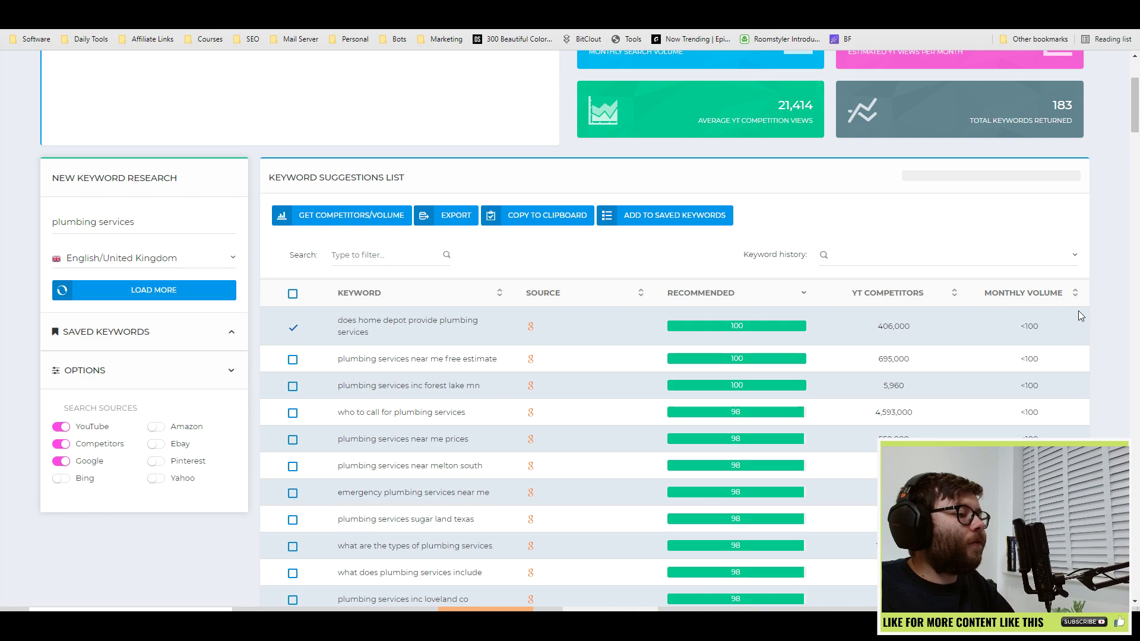
double_click(347, 320)
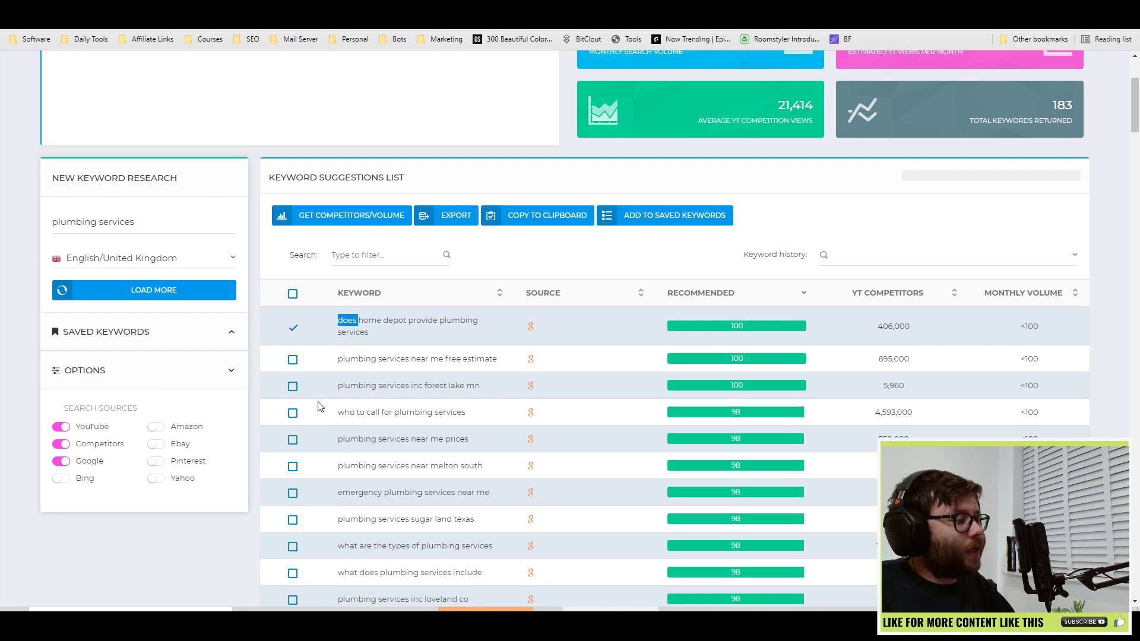
click(294, 329)
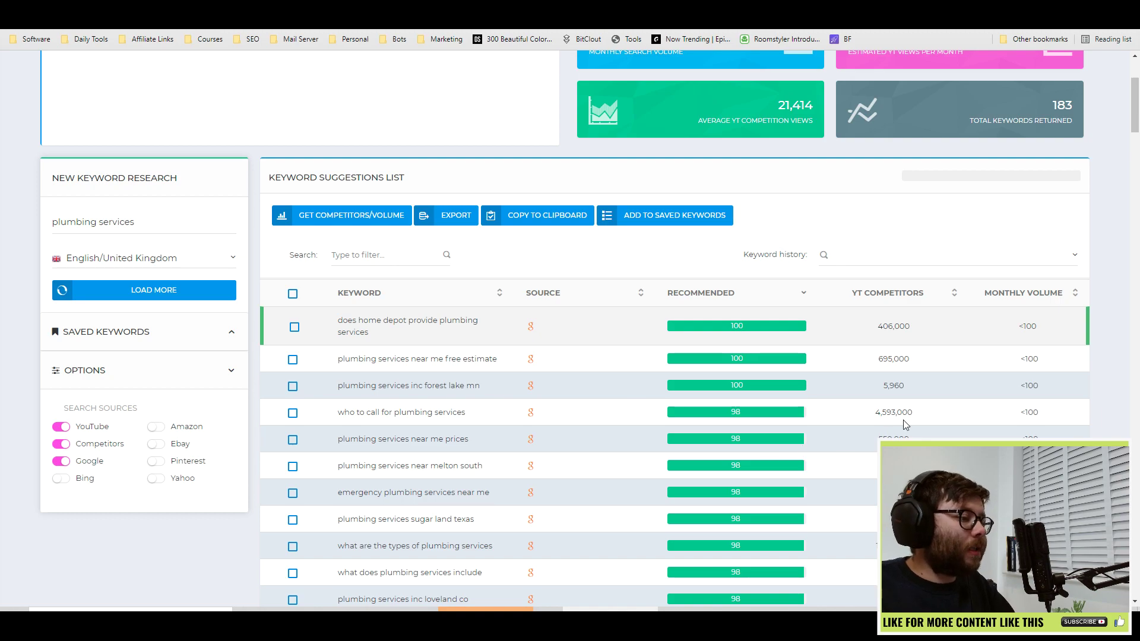
scroll(639, 267, down, 1)
scroll(638, 267, down, 3)
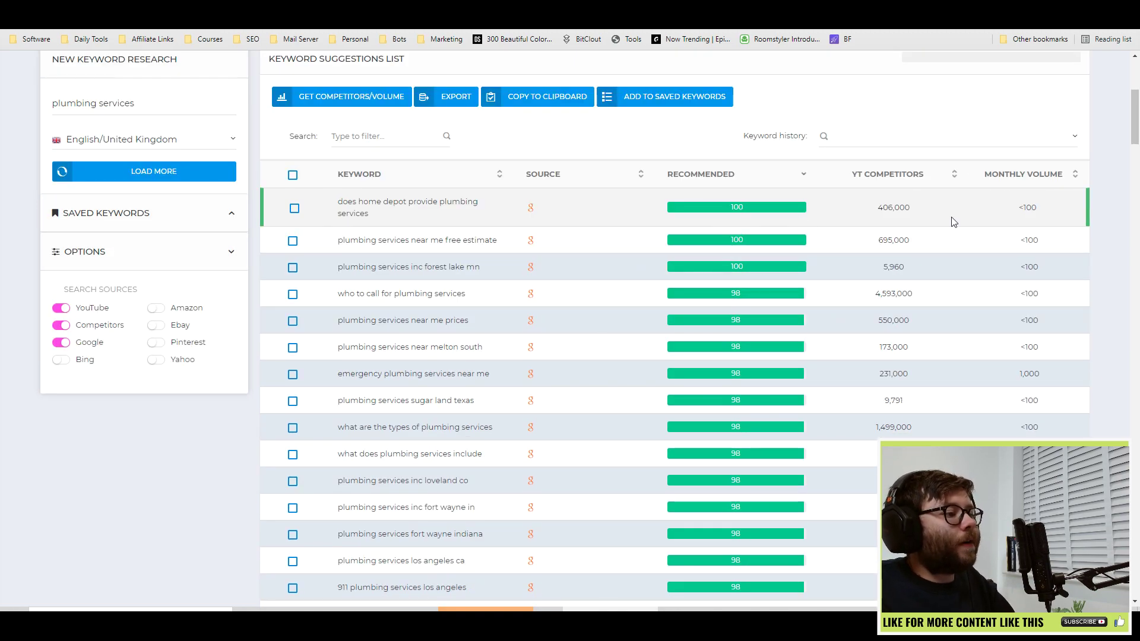
Sort suggestions by YT competitors descending, topped by 'who to call for plumbing services' (4,593,000).
scroll(932, 231, up, 4)
click(903, 300)
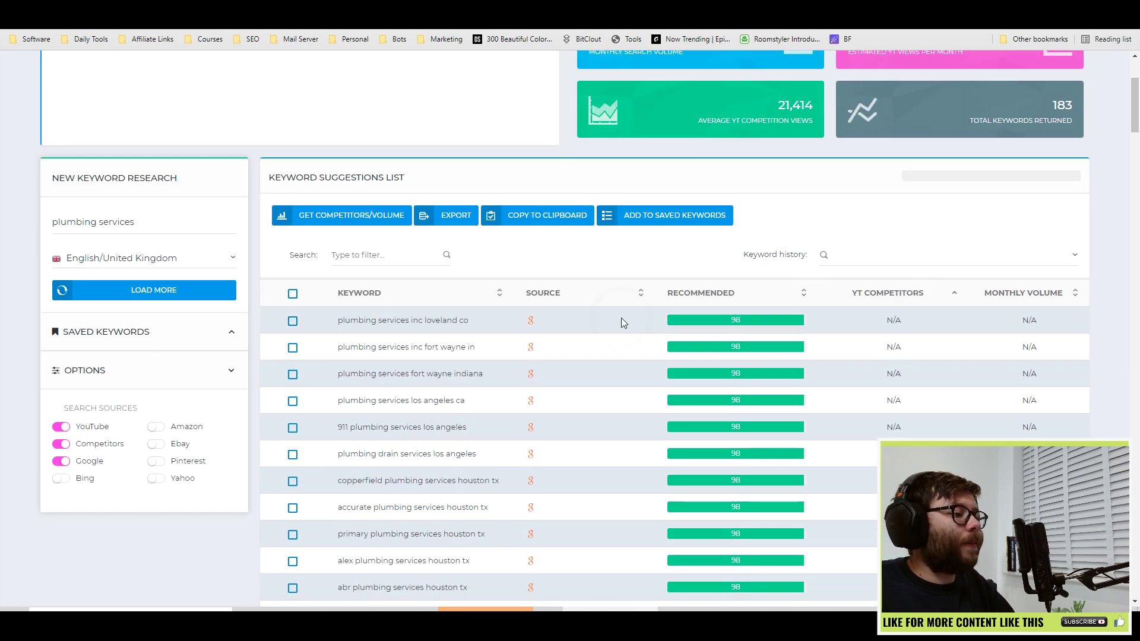
click(878, 290)
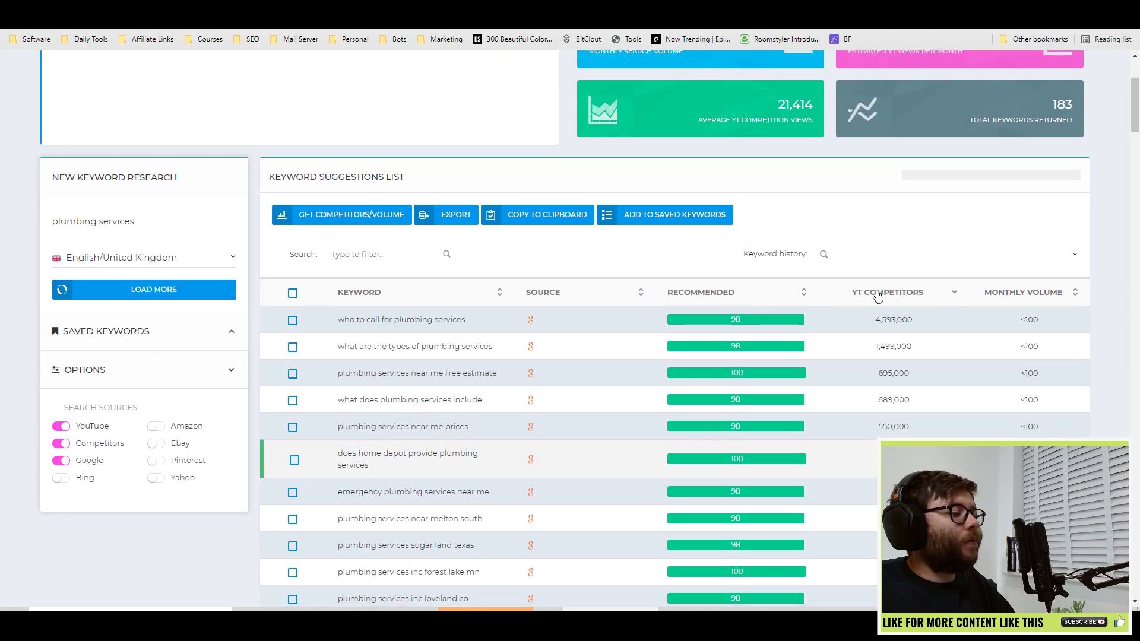
scroll(879, 297, down, 3)
scroll(917, 301, down, 1)
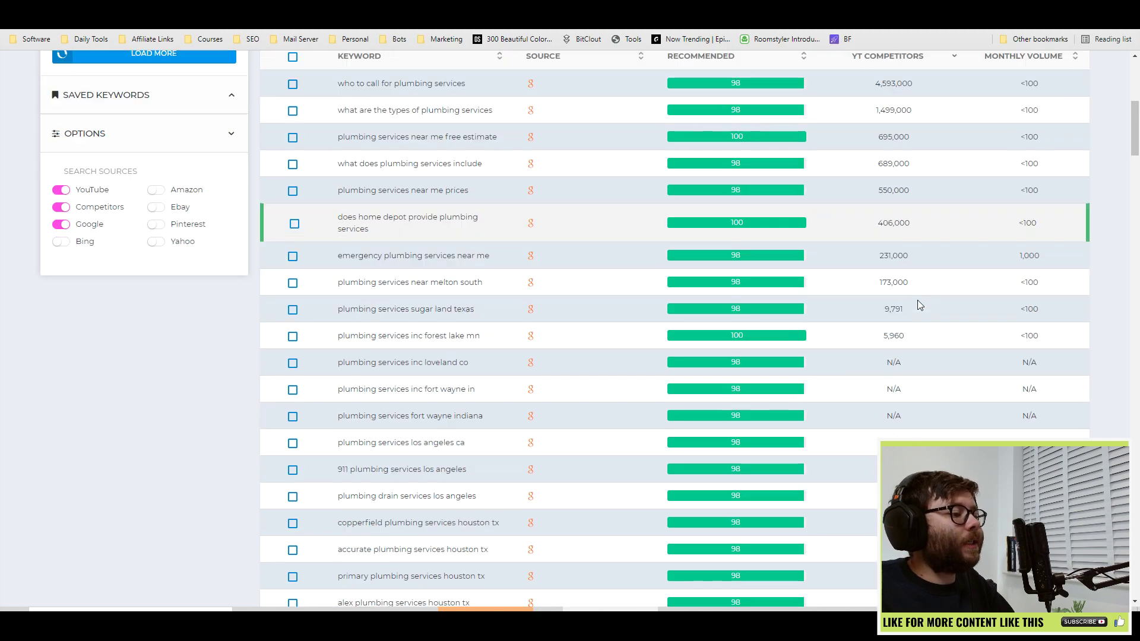
scroll(907, 363, up, 1)
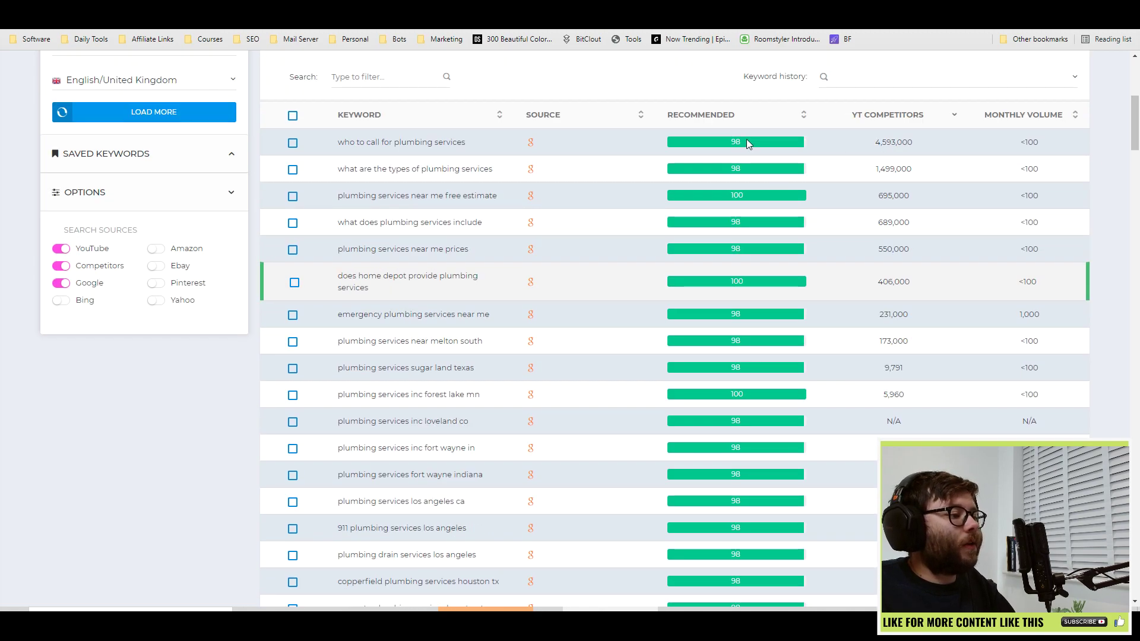
scroll(902, 229, down, 1)
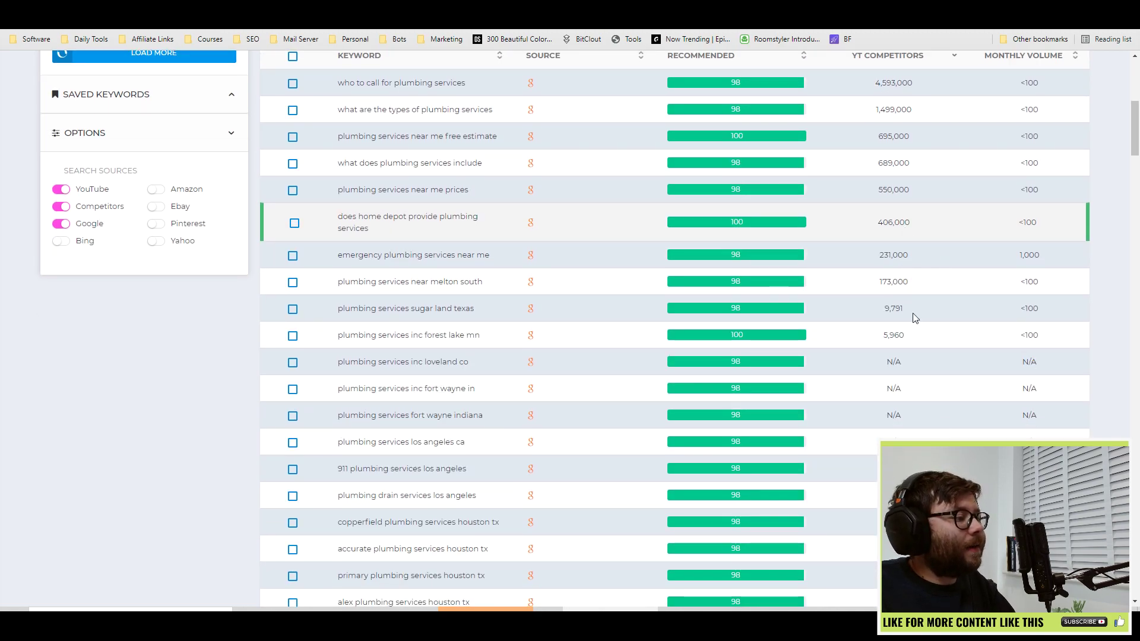
scroll(926, 356, up, 1)
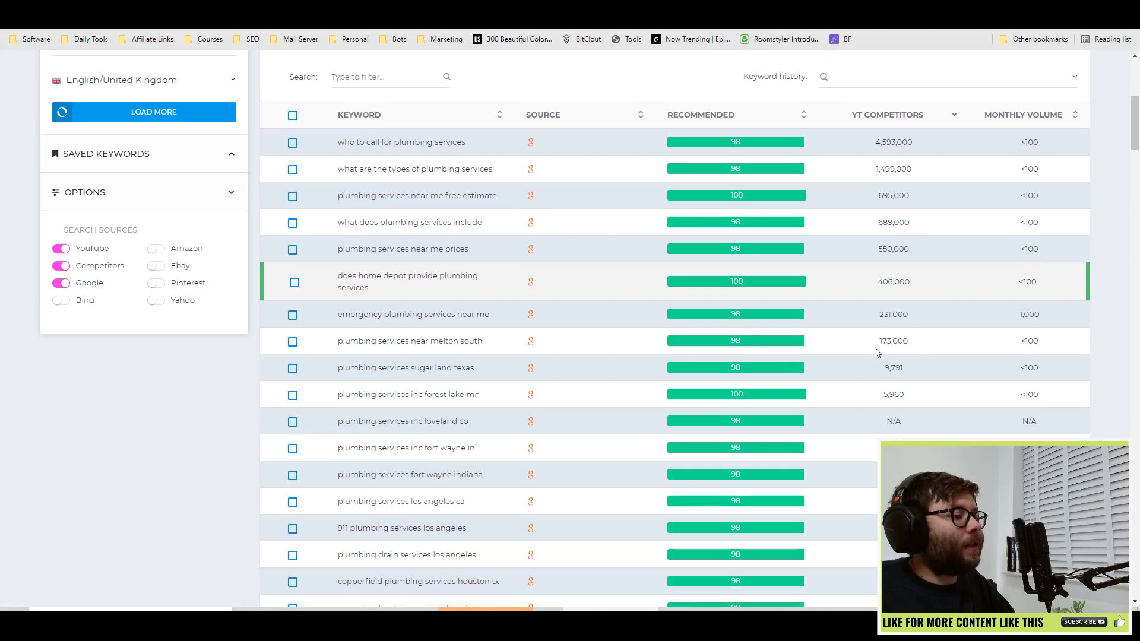
Tick the plumbing services keywords for inc forest lake mn, sugar land texas and near melton south.
click(293, 396)
click(291, 370)
click(292, 343)
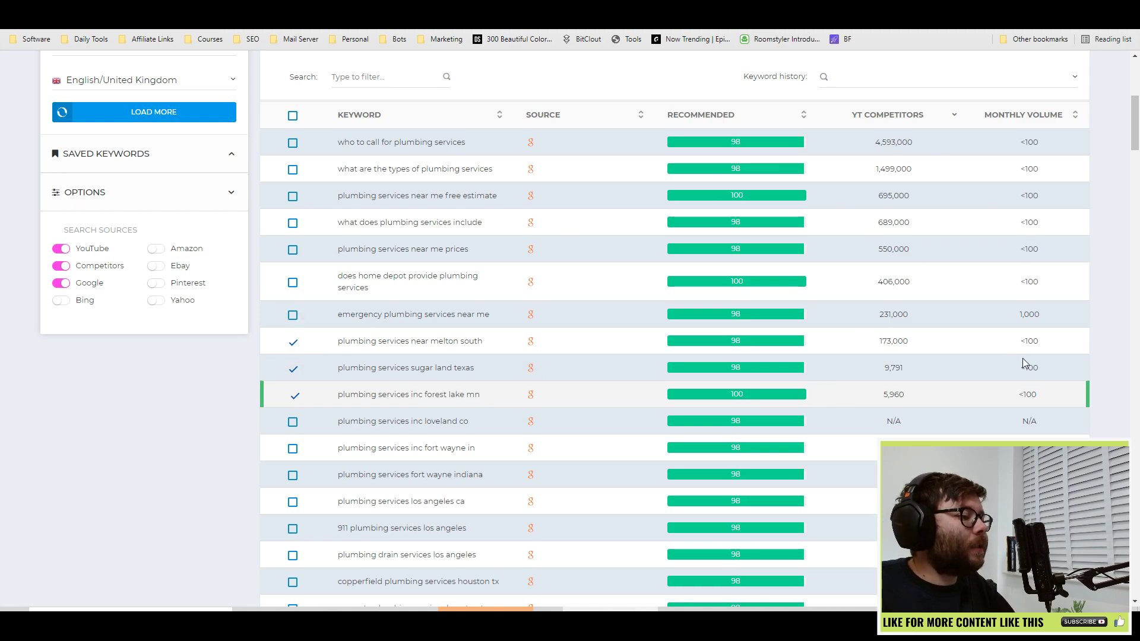
scroll(927, 312, up, 1)
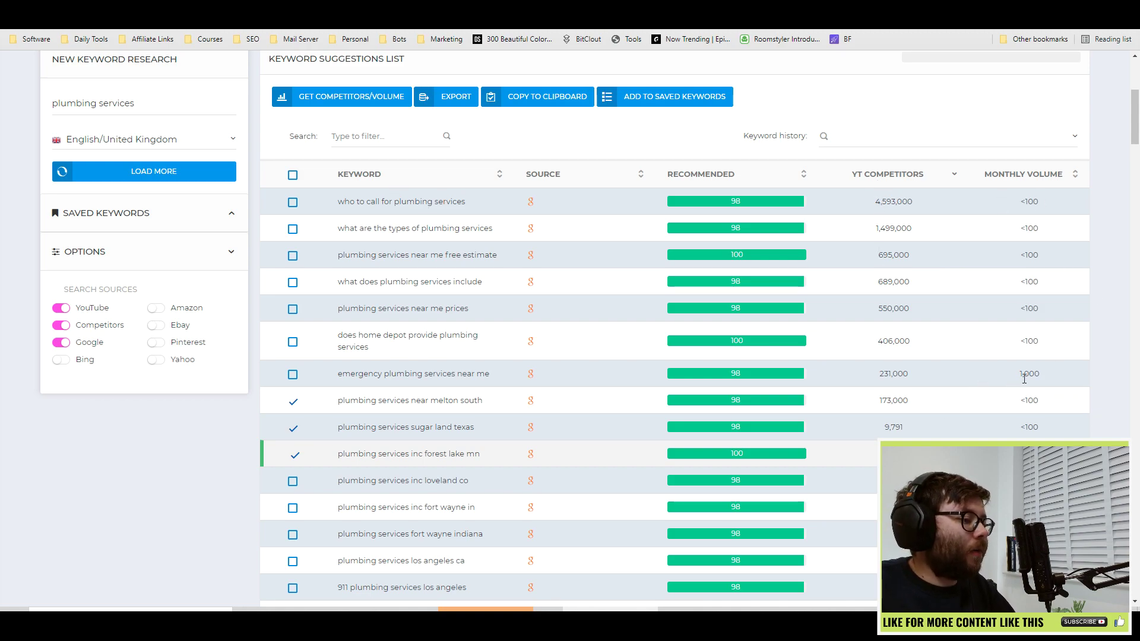
Tick 'emergency plumbing services near me' as the fourth checked keyword.
drag(341, 372, 492, 375)
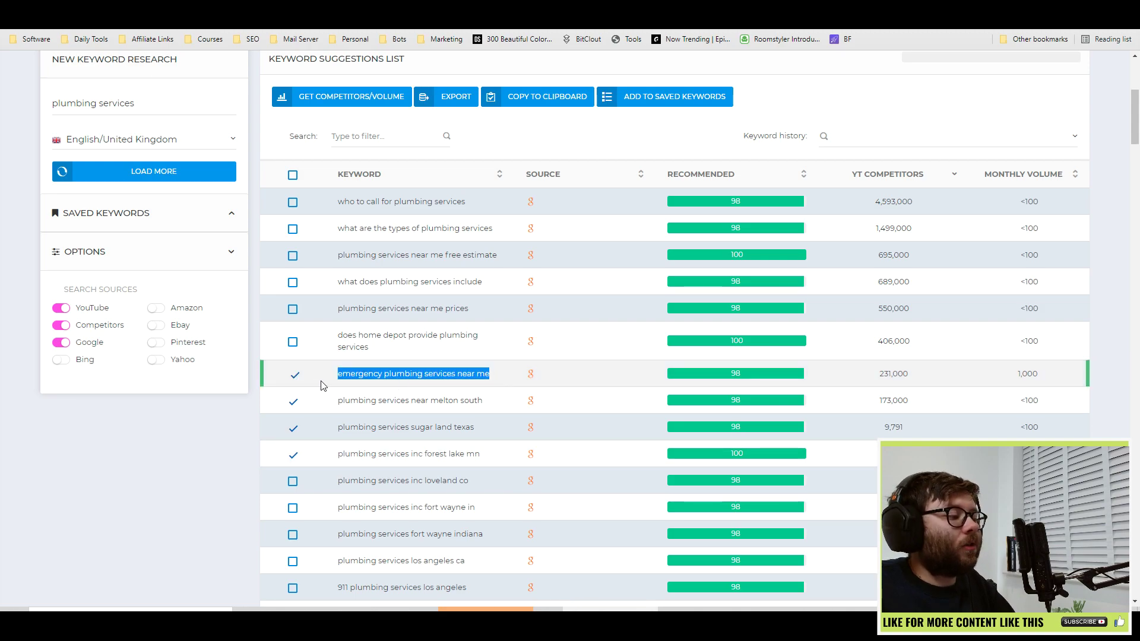
scroll(458, 385, down, 1)
scroll(331, 380, down, 5)
scroll(415, 374, up, 5)
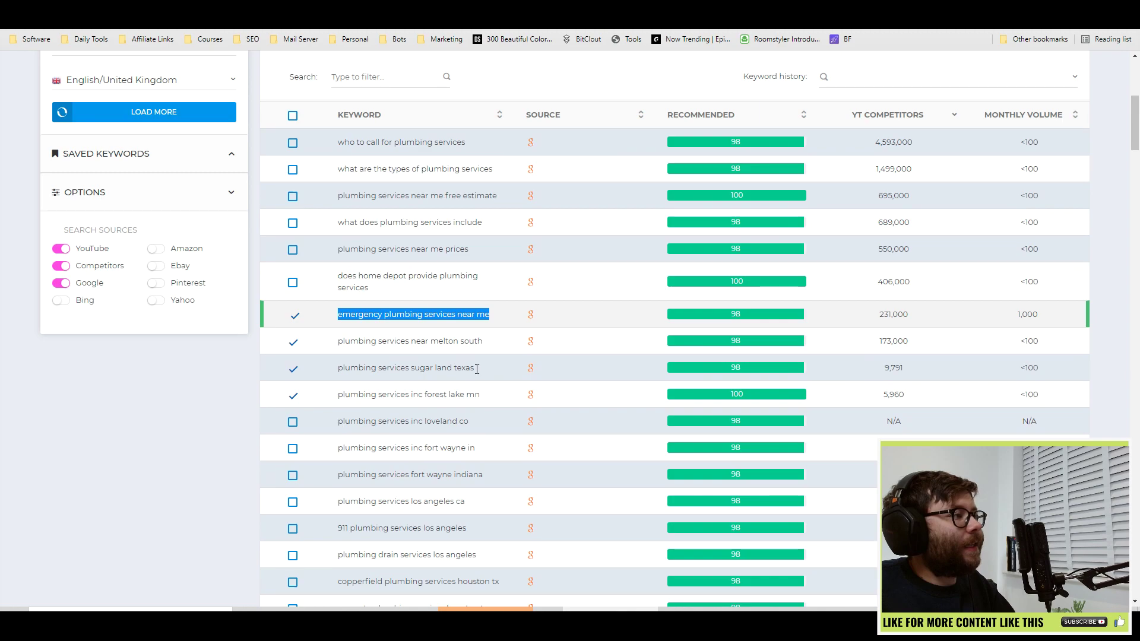
click(394, 316)
click(395, 342)
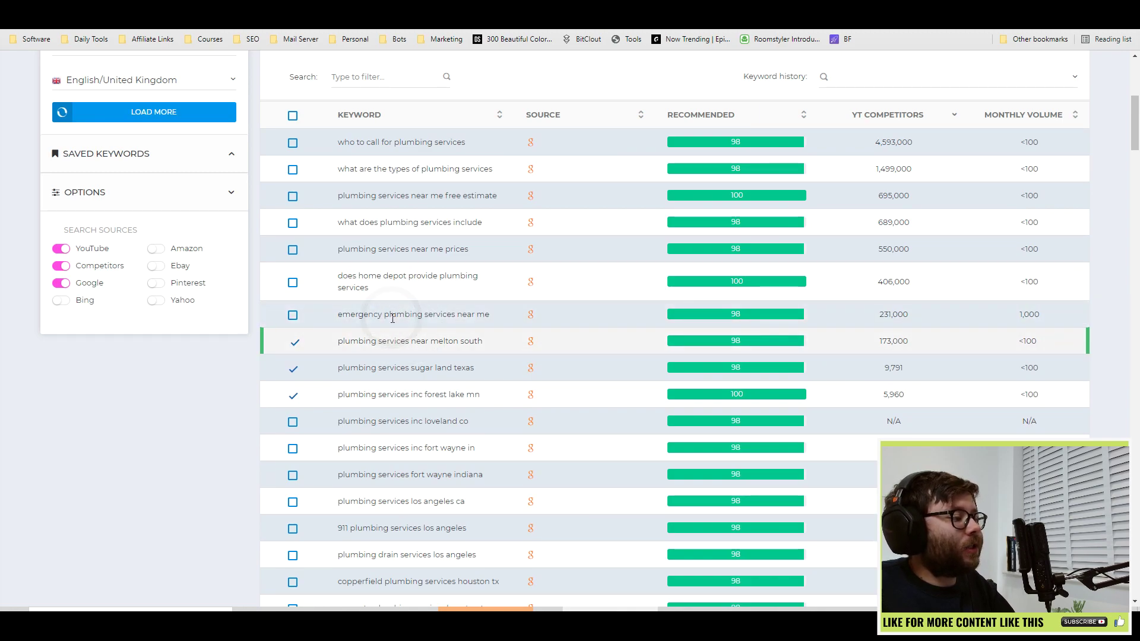
click(386, 316)
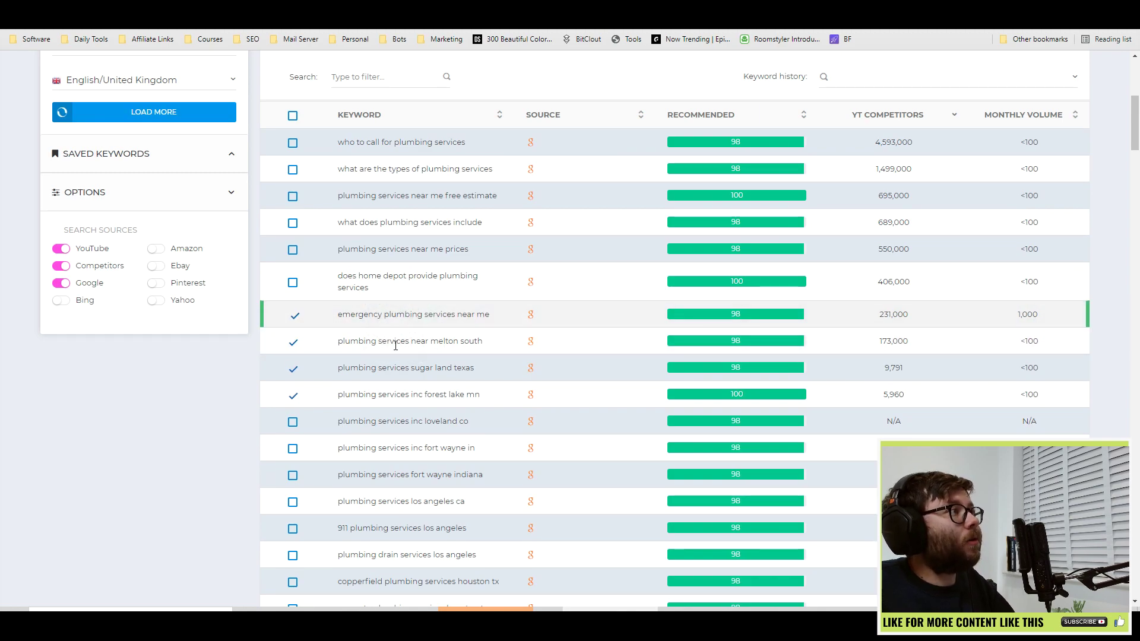
double_click(377, 316)
scroll(439, 364, up, 2)
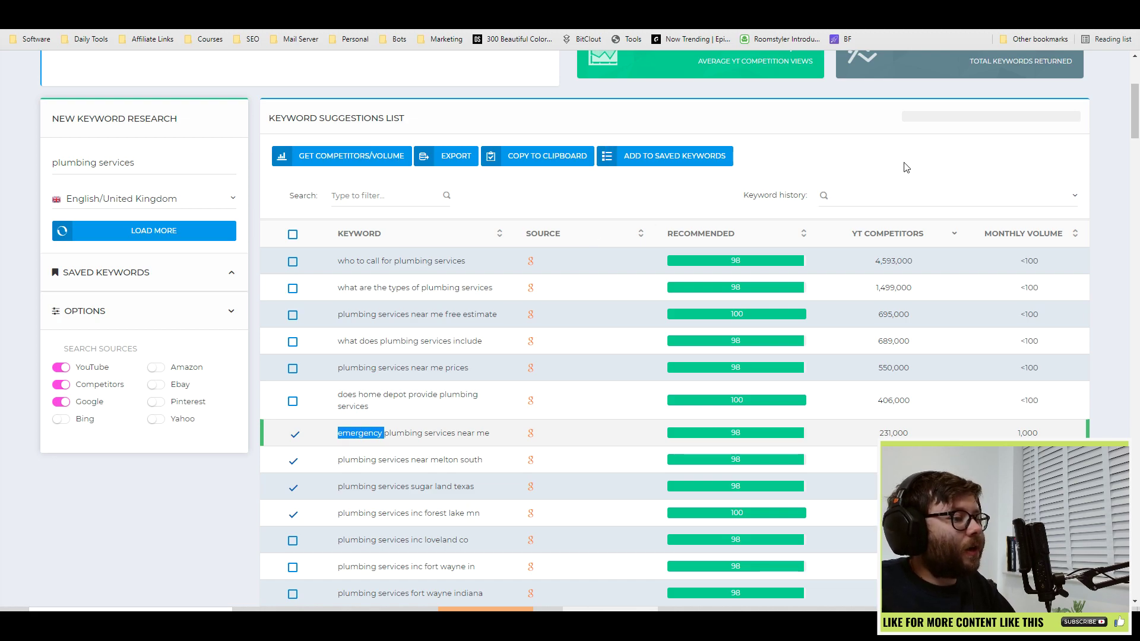
click(331, 155)
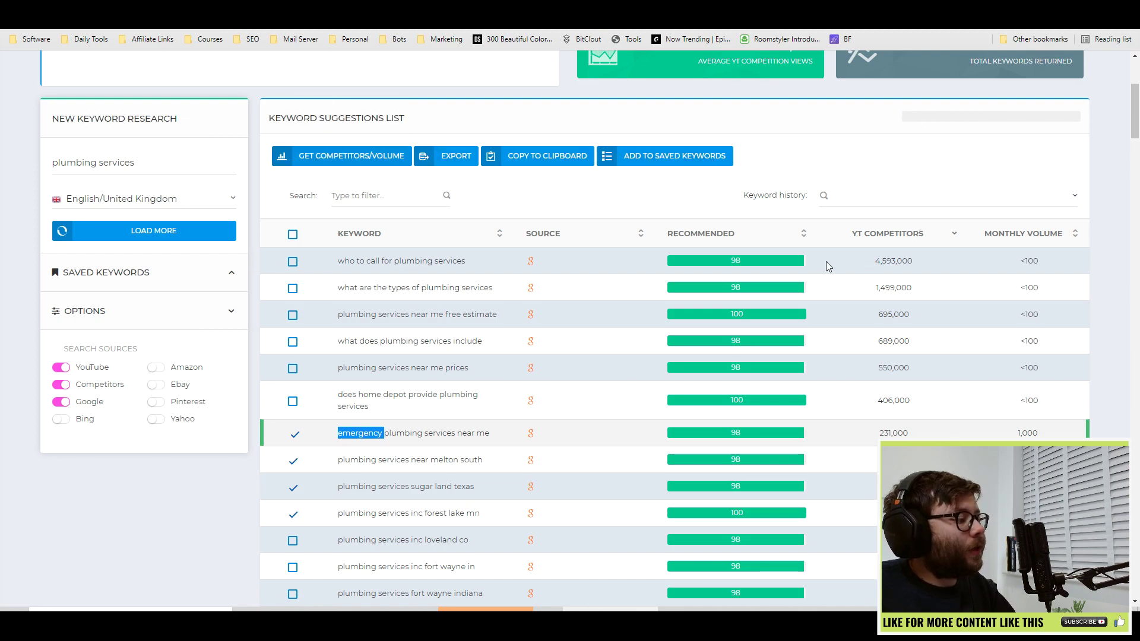
right_click(689, 163)
Add the four ticked keywords to Saved Keywords and expand that list.
click(689, 166)
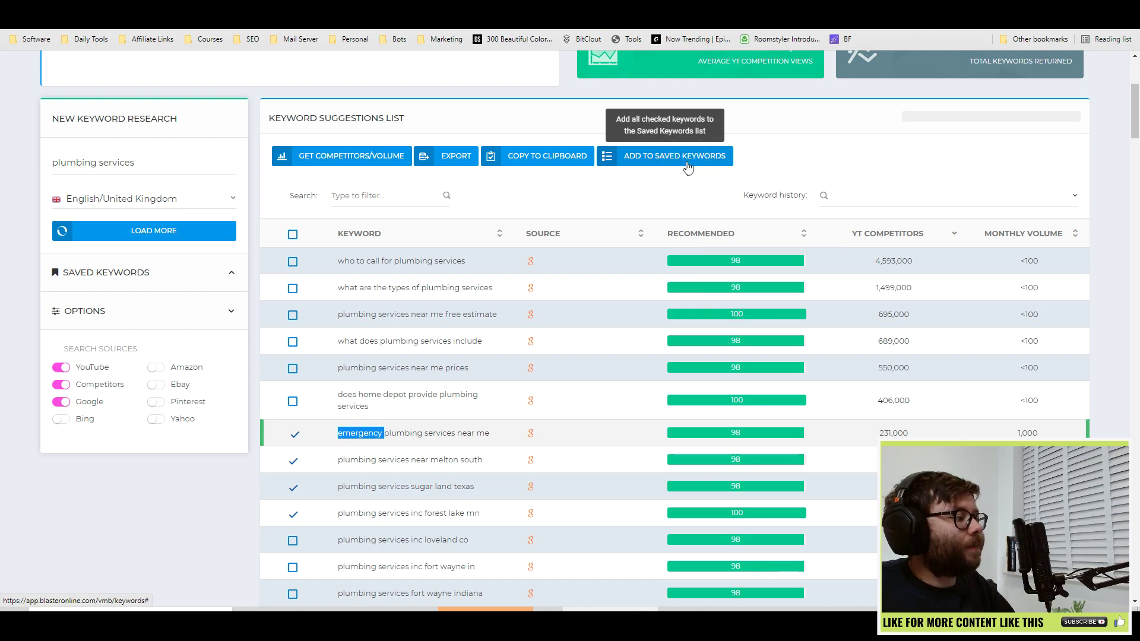
click(209, 274)
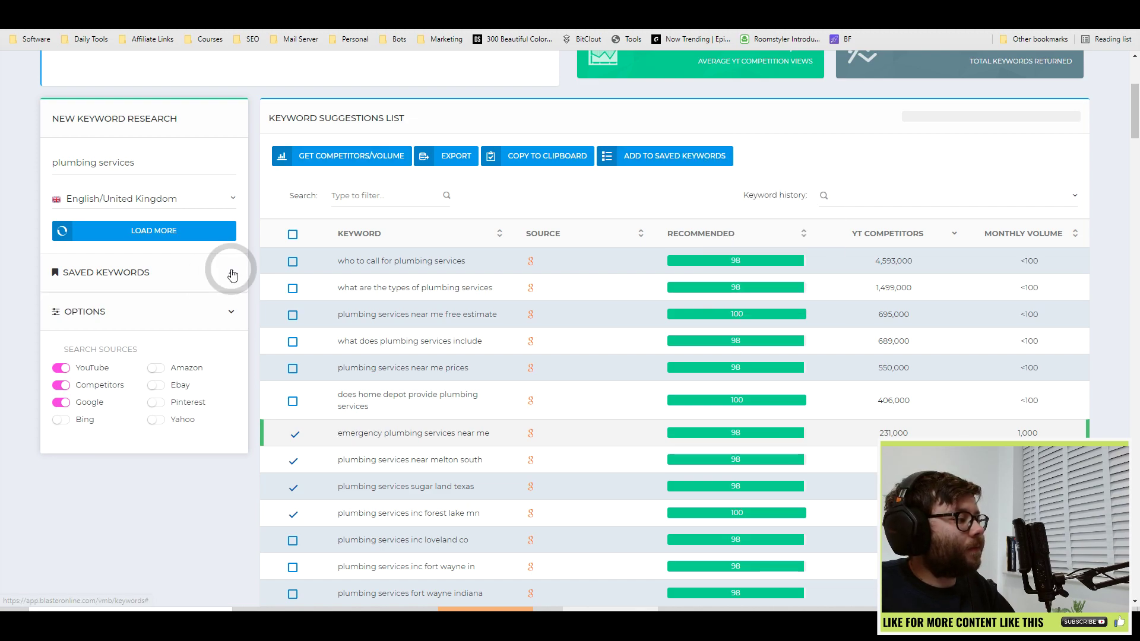
click(143, 345)
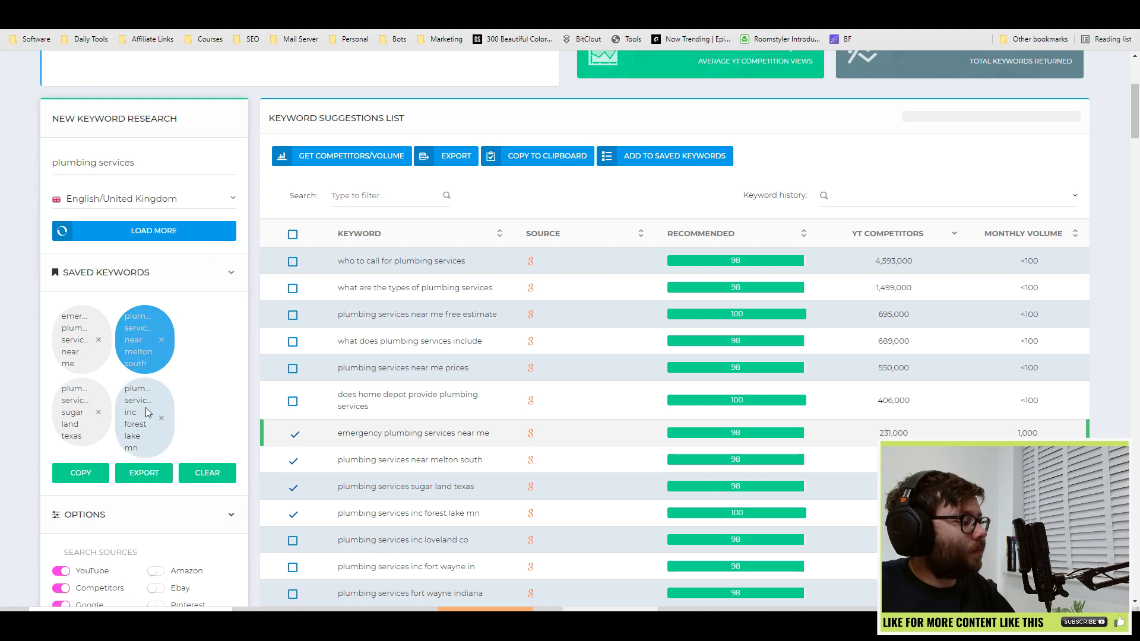
Remove the saved keyword tags, then re-add the four ticked keywords.
click(161, 418)
click(161, 339)
click(161, 340)
click(98, 340)
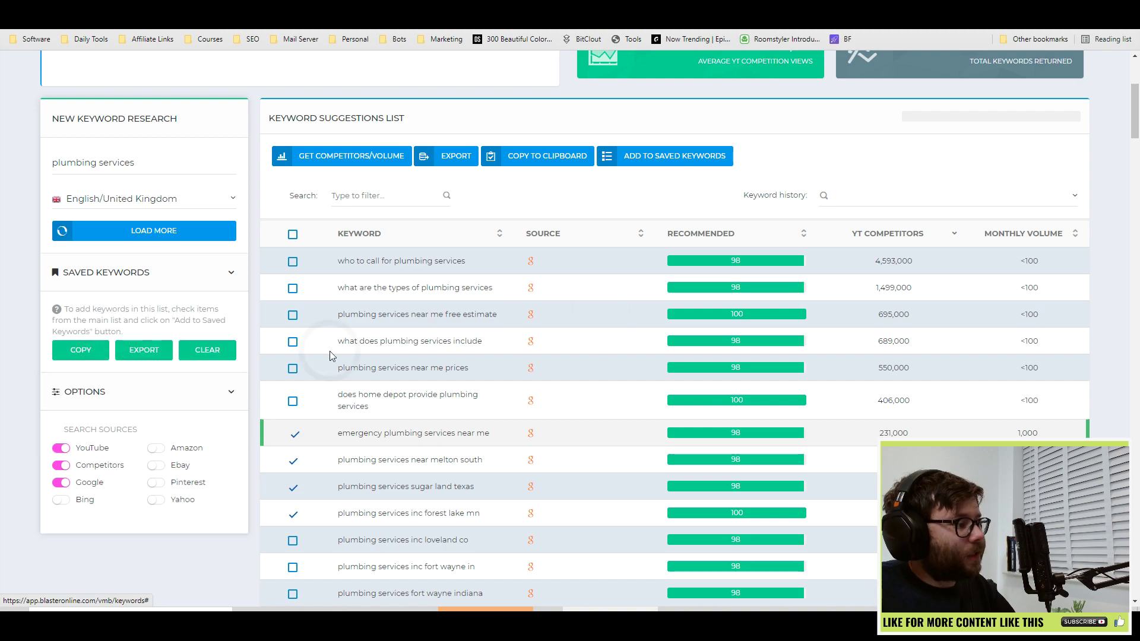
click(656, 153)
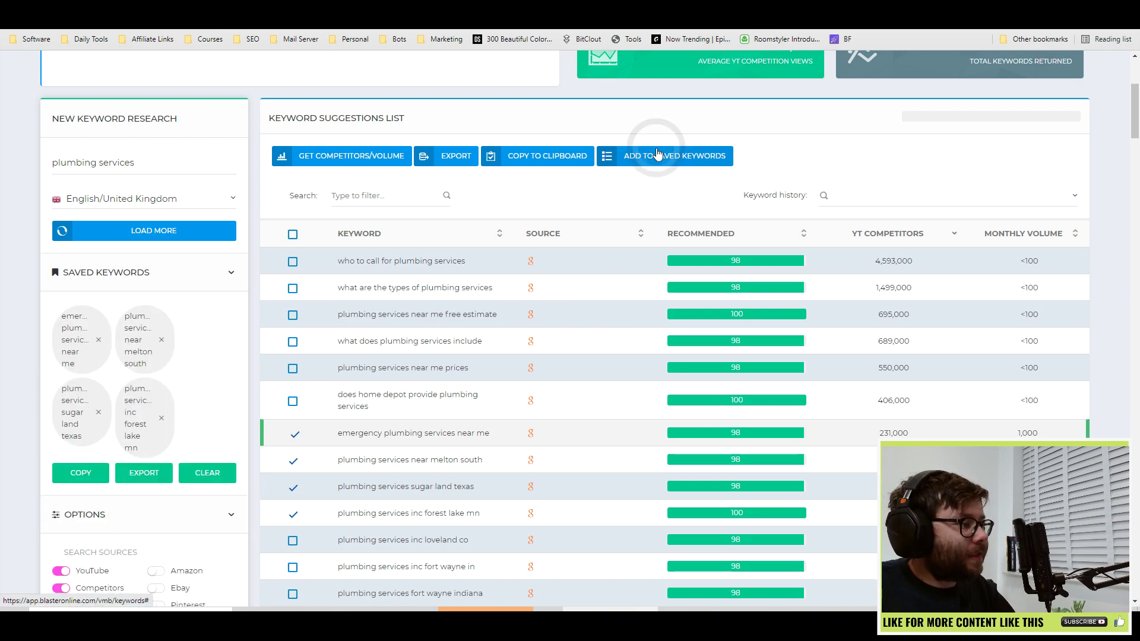
scroll(323, 475, down, 1)
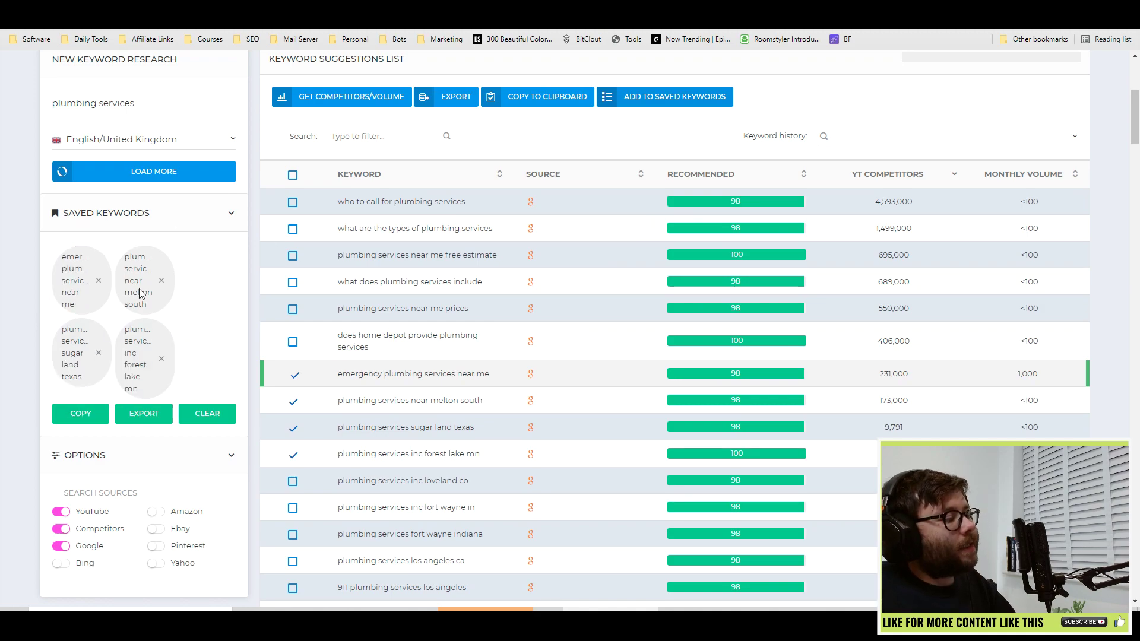
scroll(82, 368, up, 2)
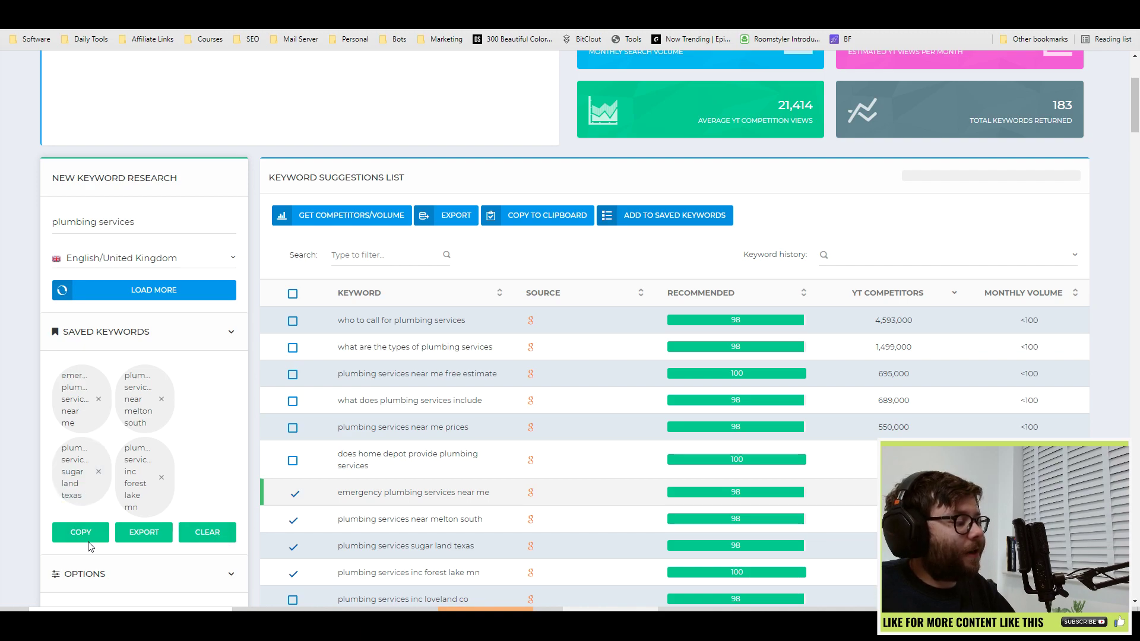
Export the saved keywords to export_vmb.txt and review its four lines.
click(160, 539)
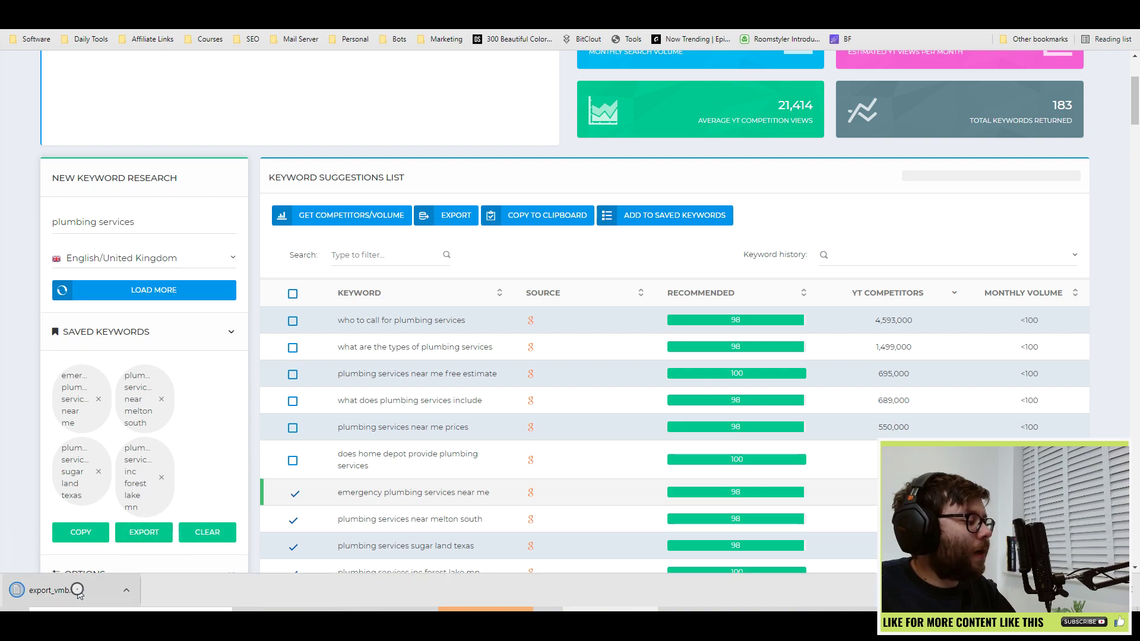
click(76, 588)
key(ctrl+a)
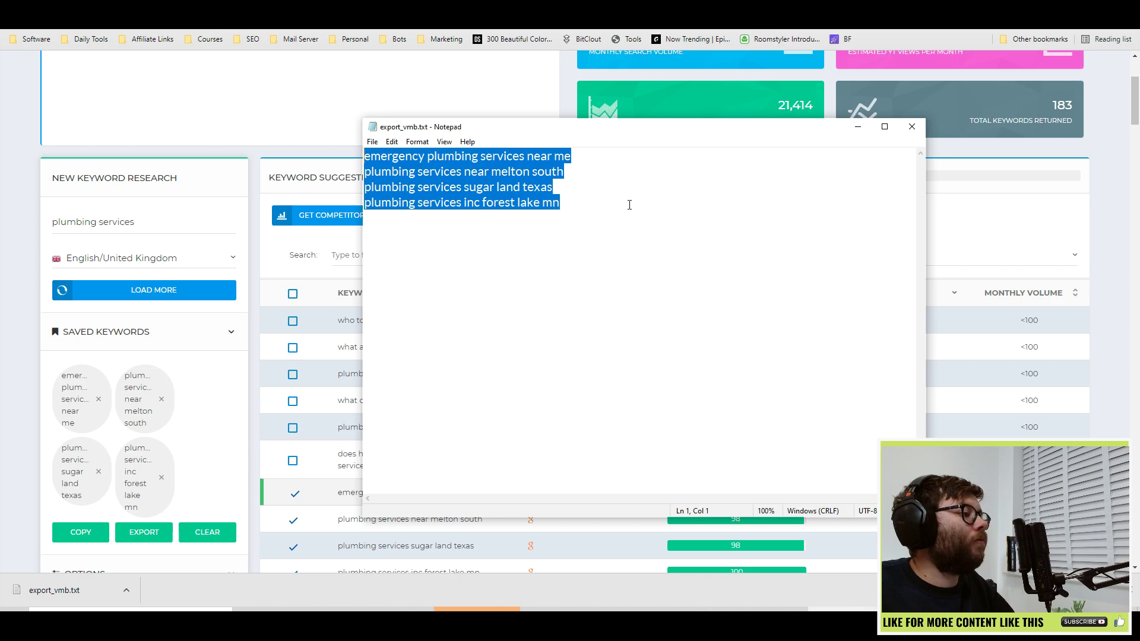
click(911, 127)
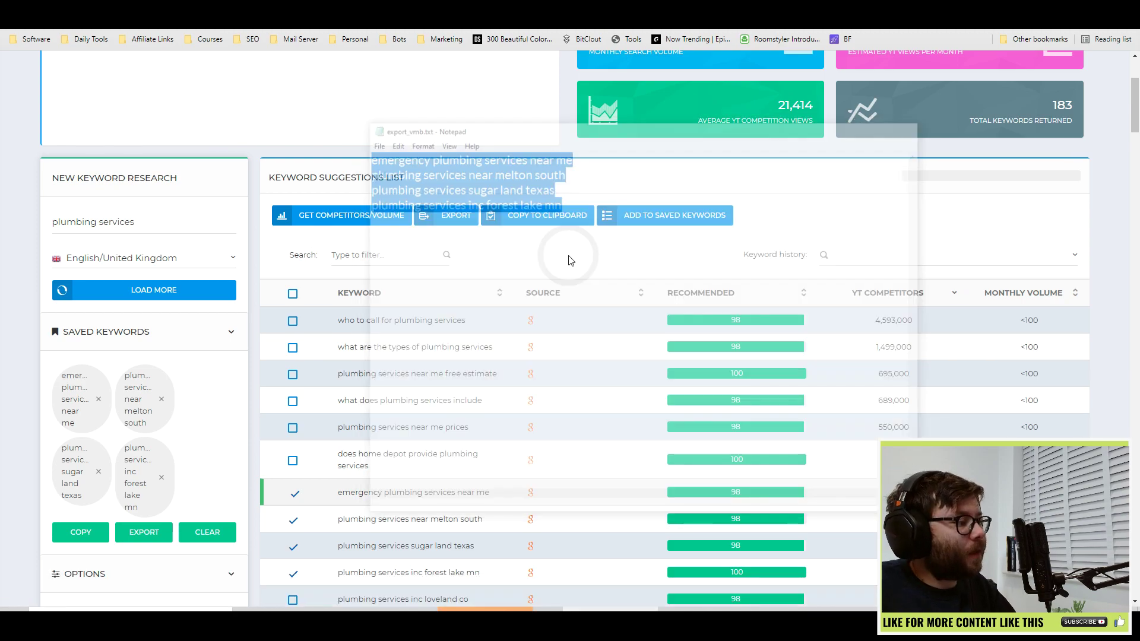
Export the saved keywords again and copy all four to the clipboard.
click(144, 533)
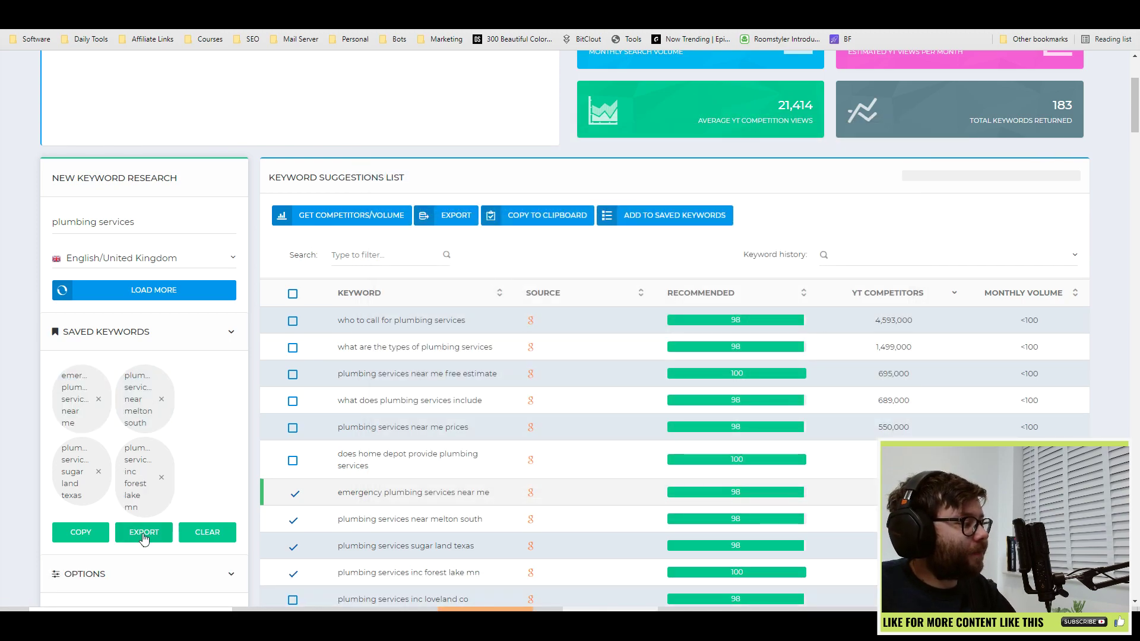
click(82, 538)
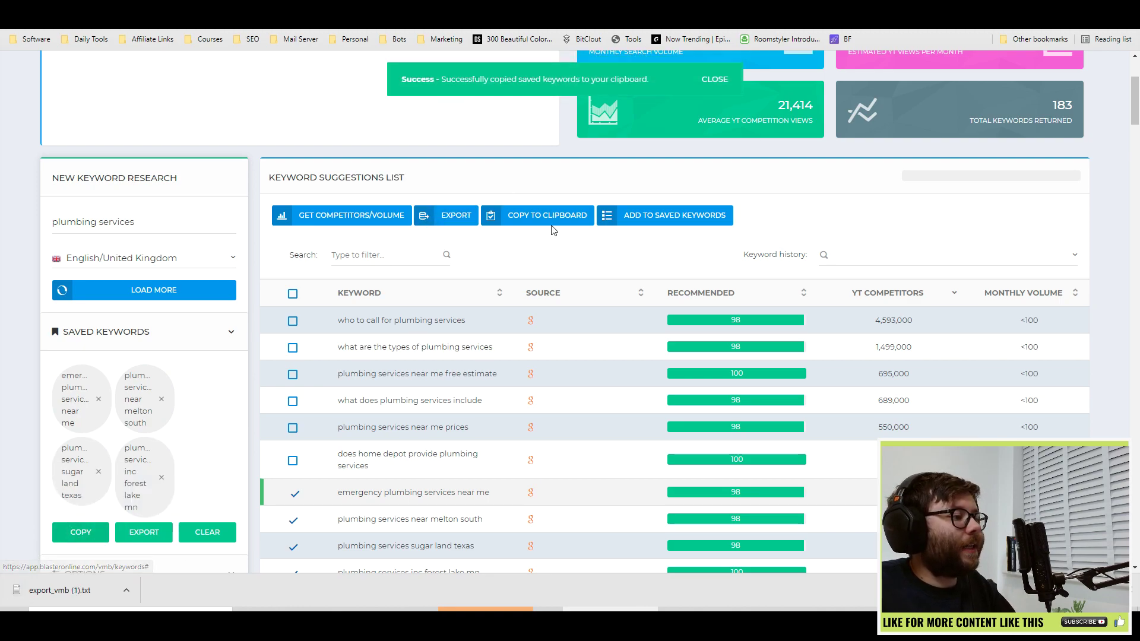
scroll(594, 254, up, 2)
scroll(287, 467, up, 1)
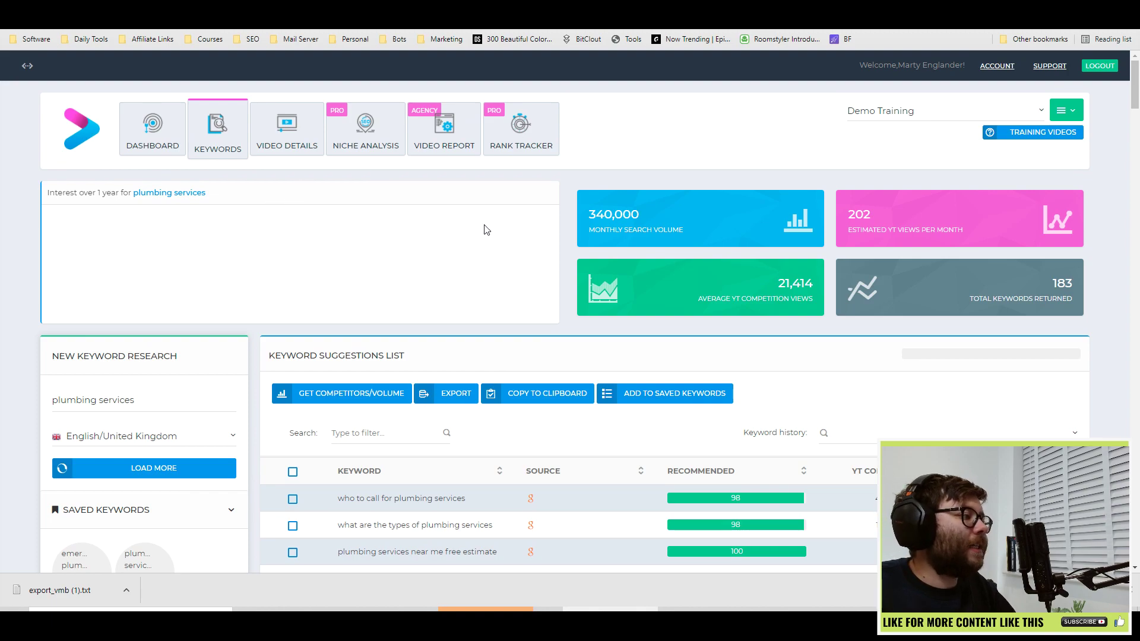
Switch to the Niche Analysis page and read its research instructions.
click(373, 134)
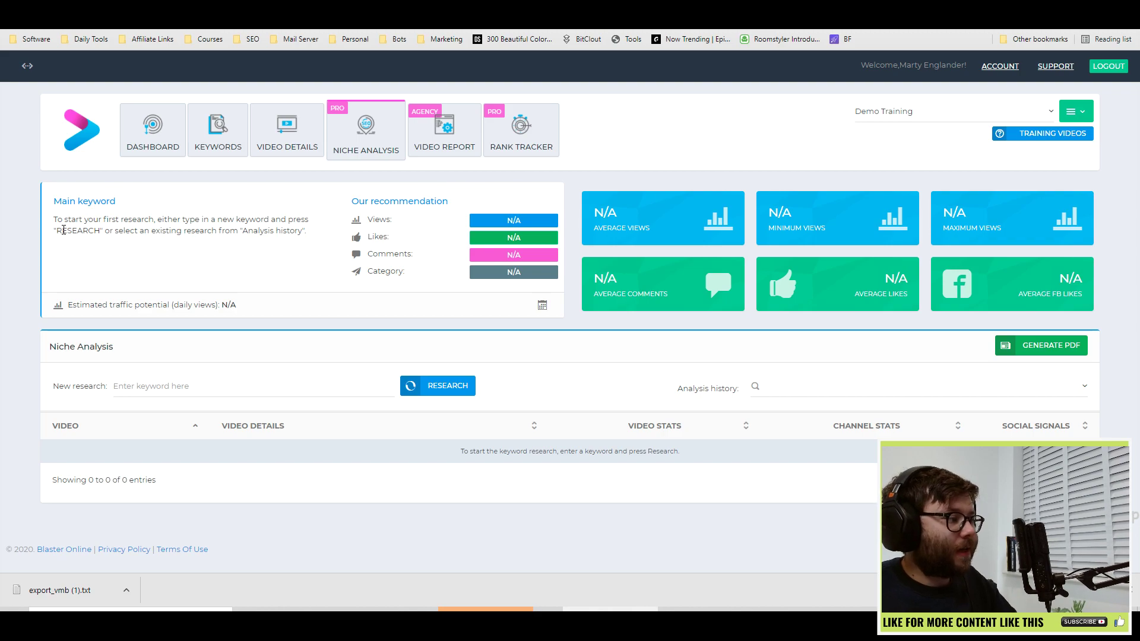
drag(57, 219, 164, 221)
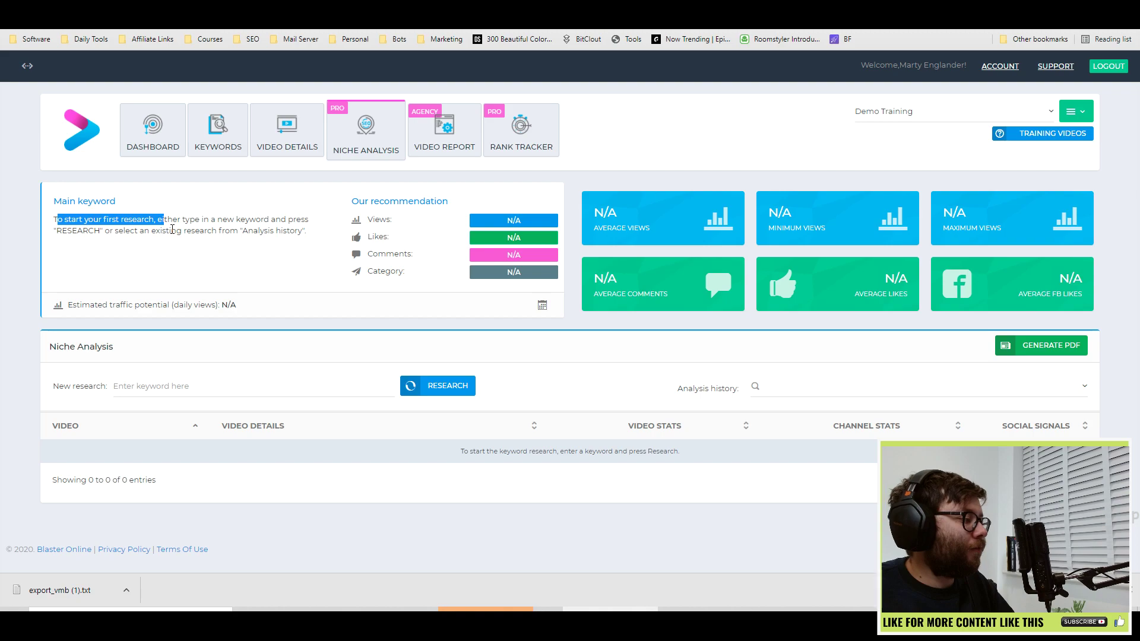
click(171, 227)
drag(148, 231, 151, 230)
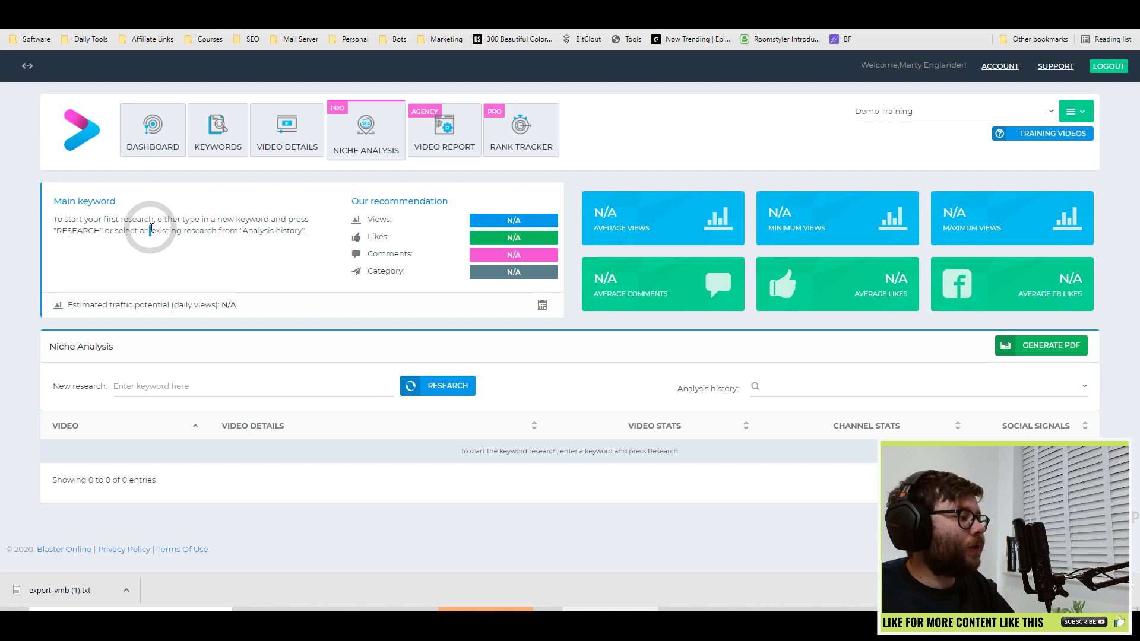
click(269, 228)
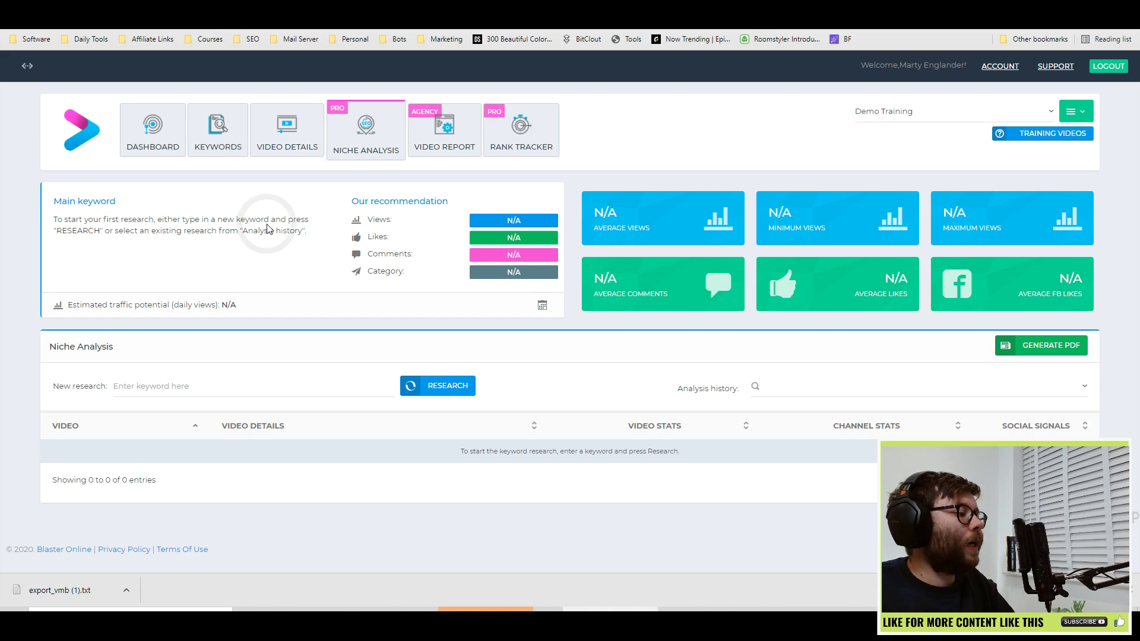
click(210, 226)
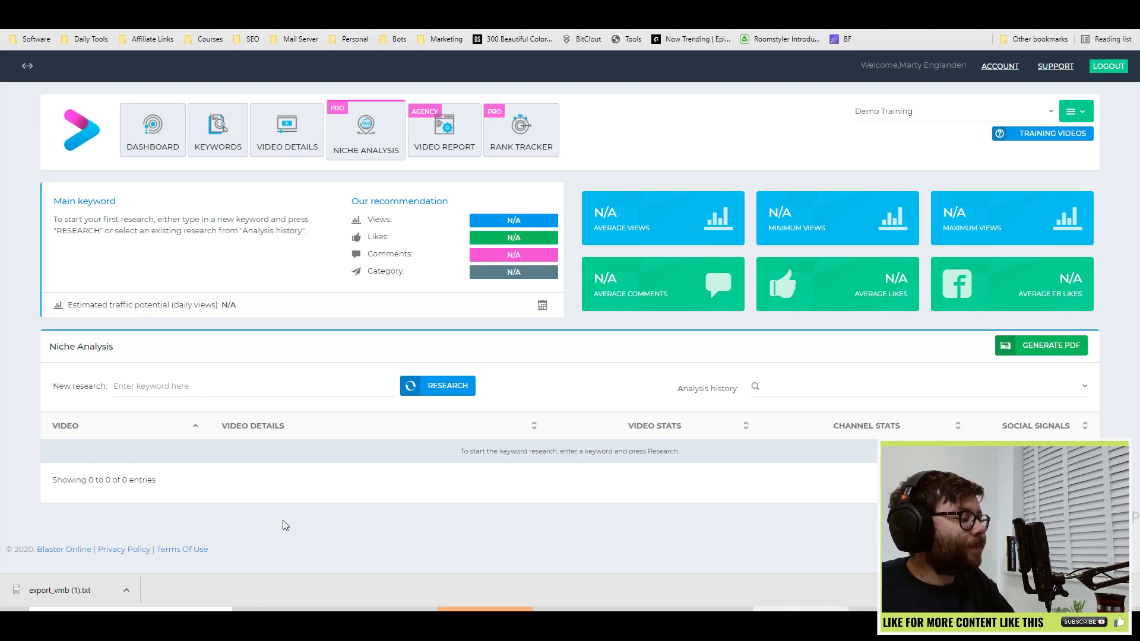
Paste 'emergency plumbing services near me' into New research and run the niche analysis.
click(53, 588)
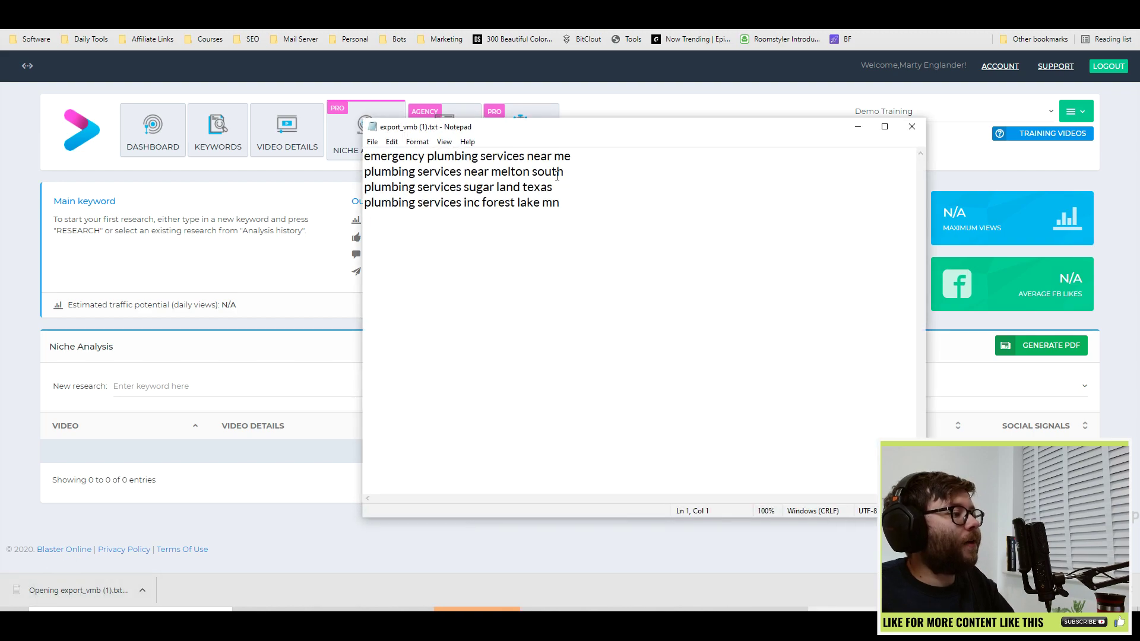
drag(577, 128, 415, 0)
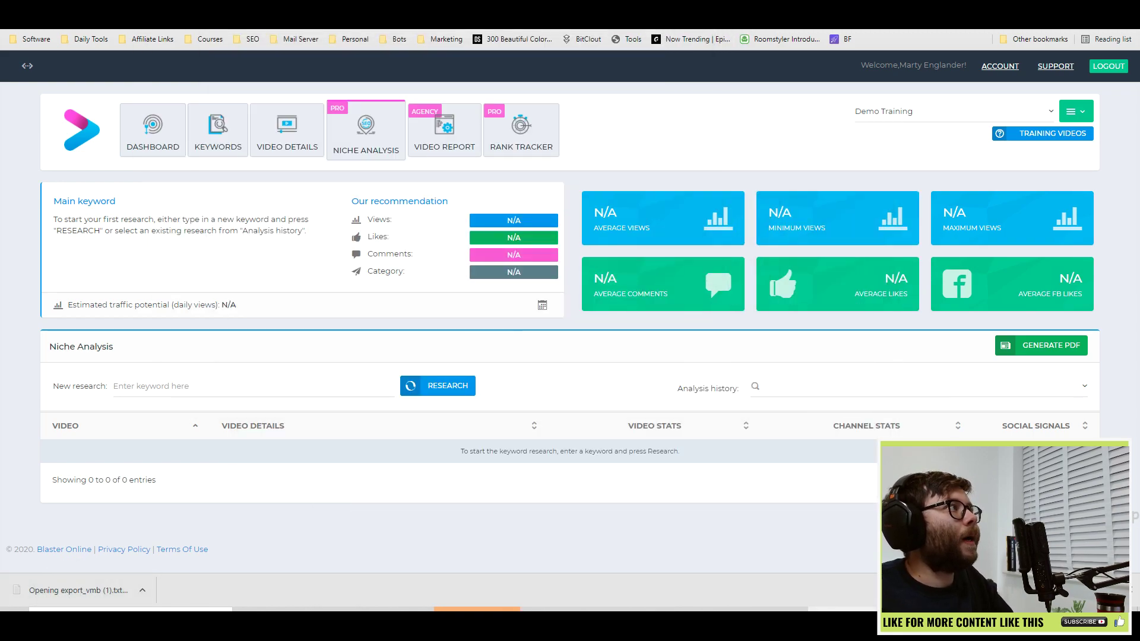
click(201, 387)
key(ctrl+v)
drag(123, 390, 408, 387)
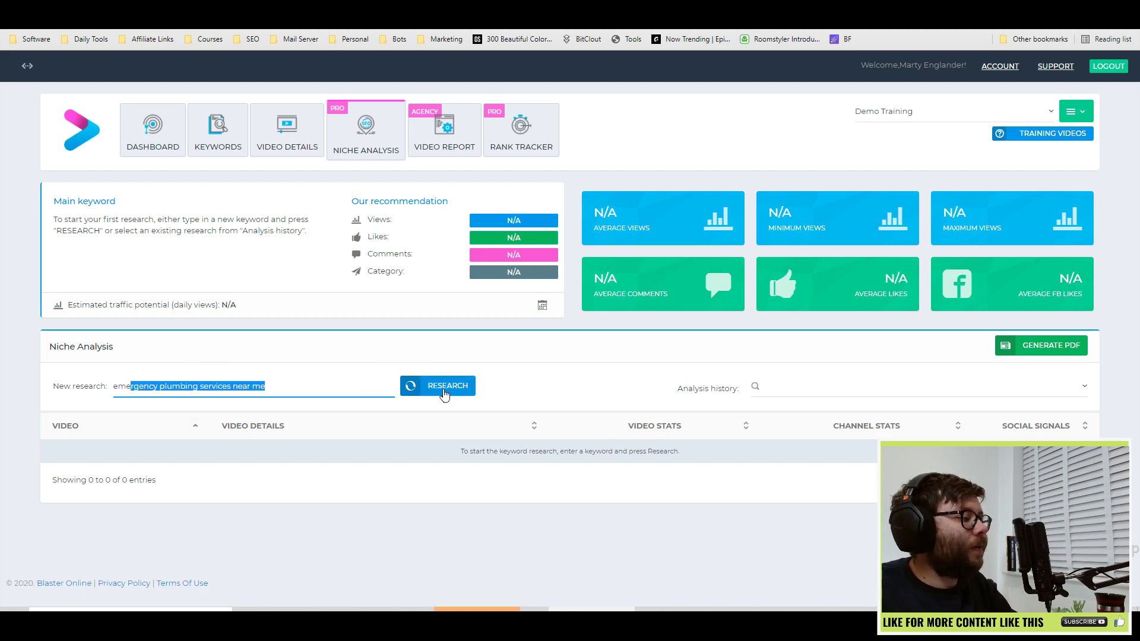
click(443, 392)
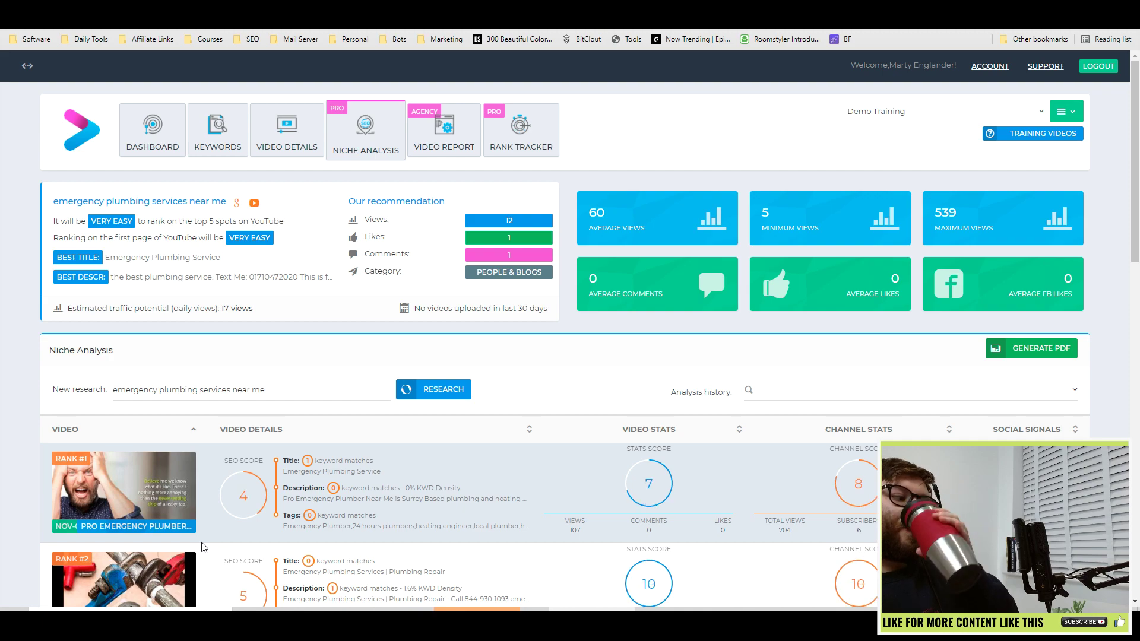
mouse_move(416, 498)
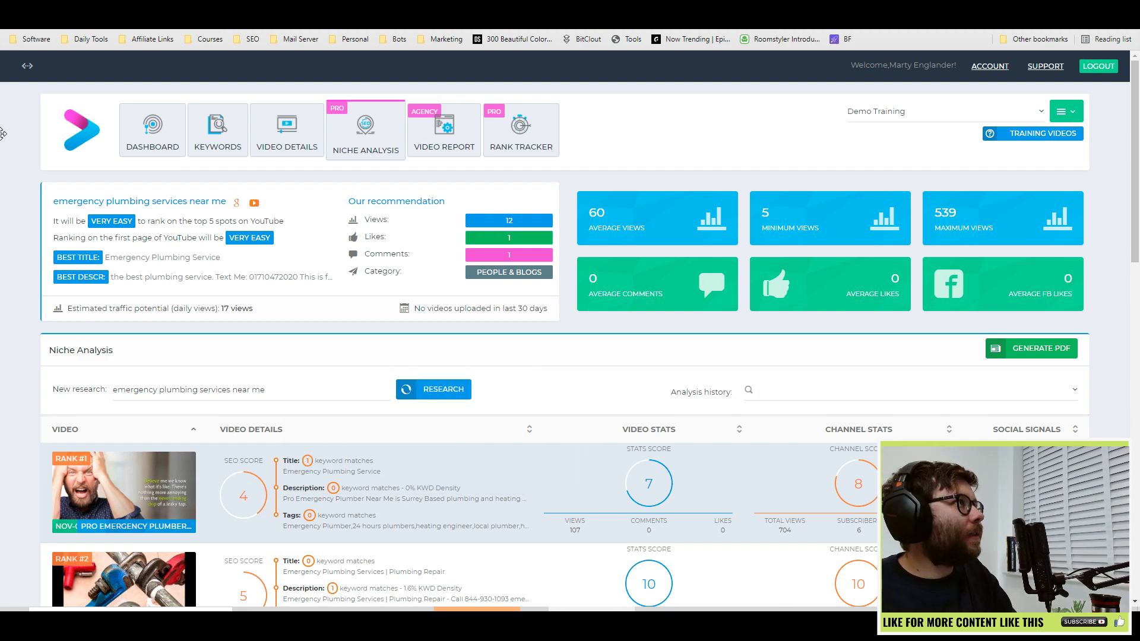
click(85, 203)
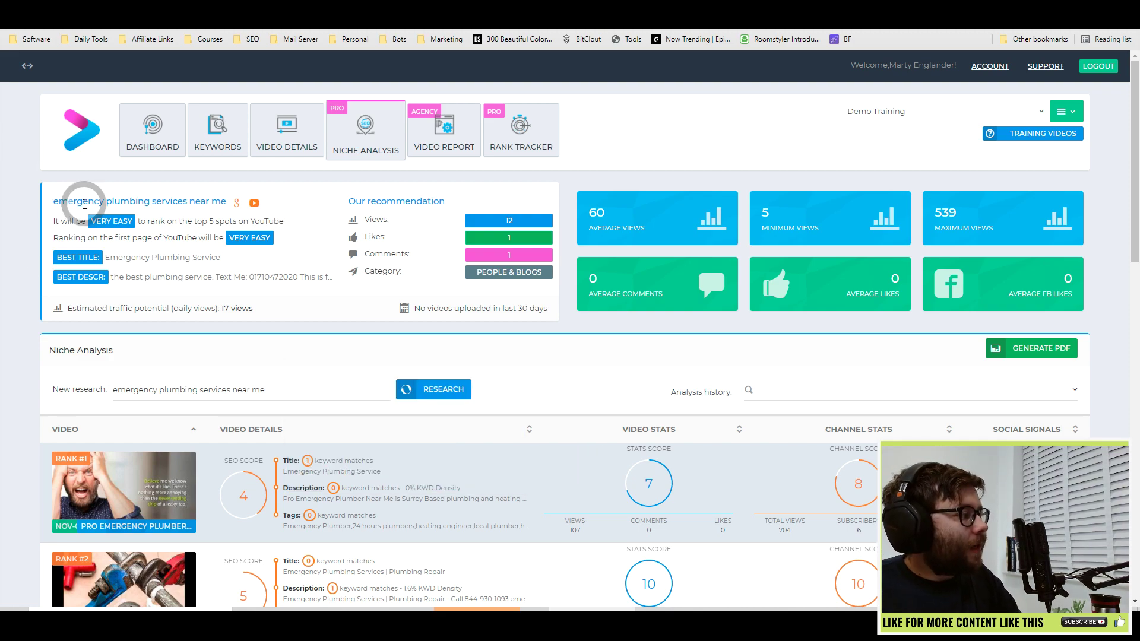
triple_click(85, 204)
click(50, 223)
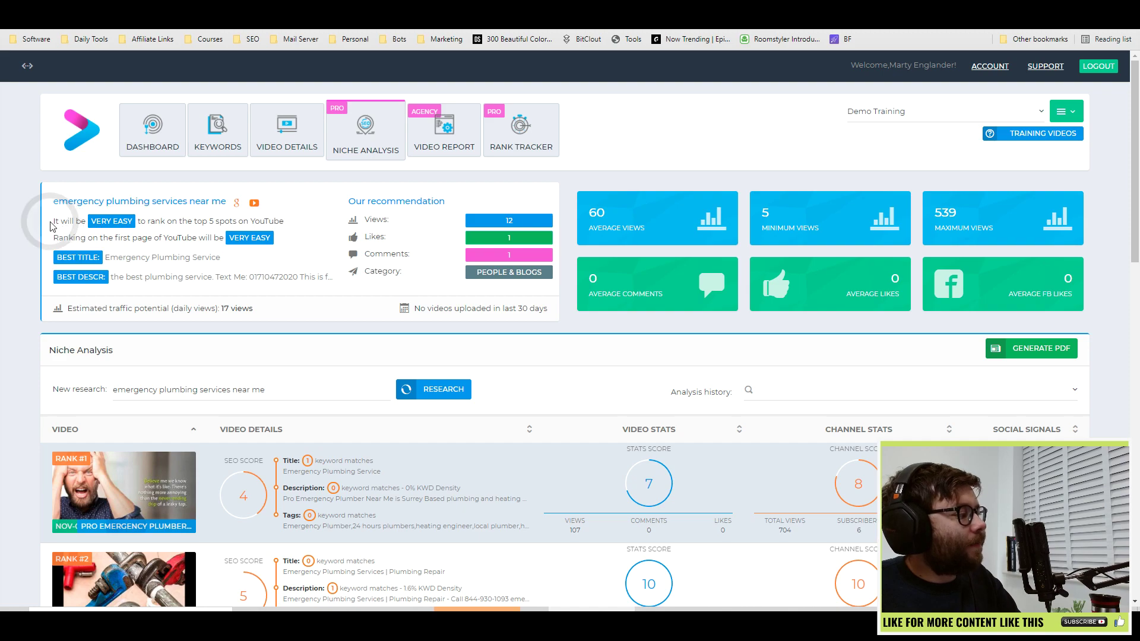
drag(52, 226, 192, 223)
click(192, 223)
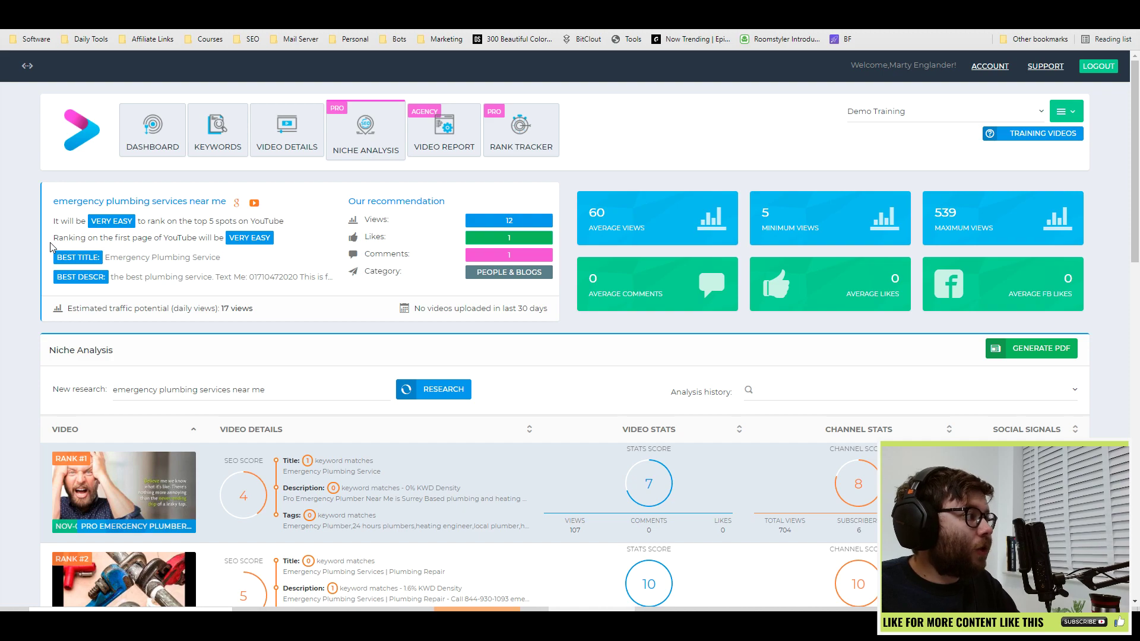
In a new browser tab, search YouTube for 'emergency plumbing services near me'.
key(ctrl+t)
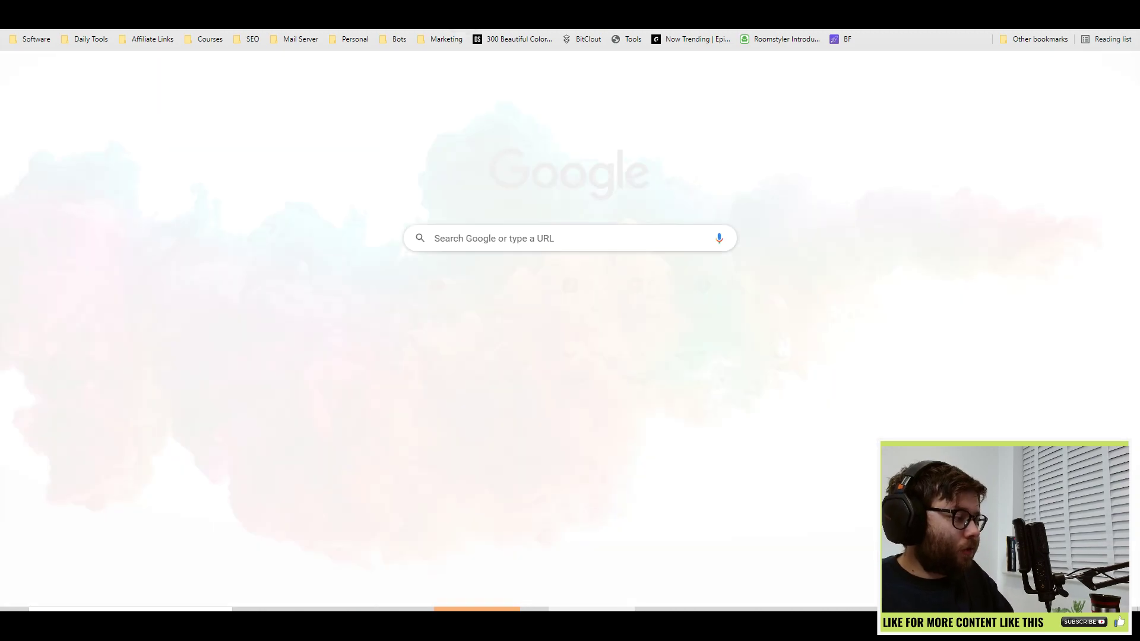
text(youtube)
key(Return)
click(509, 76)
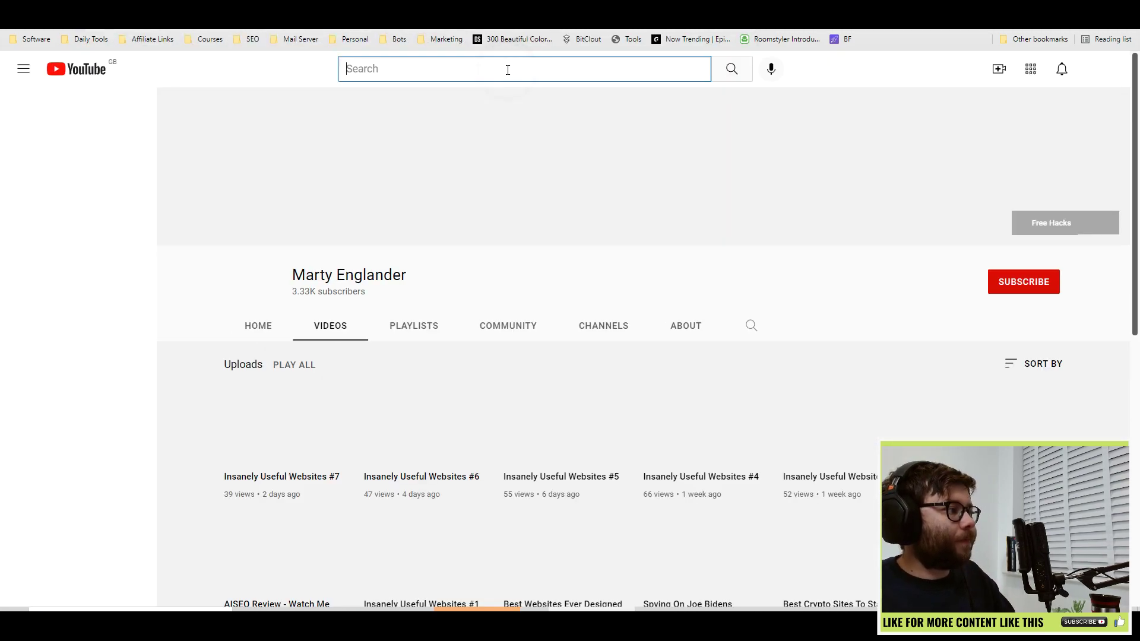
key(ctrl+v)
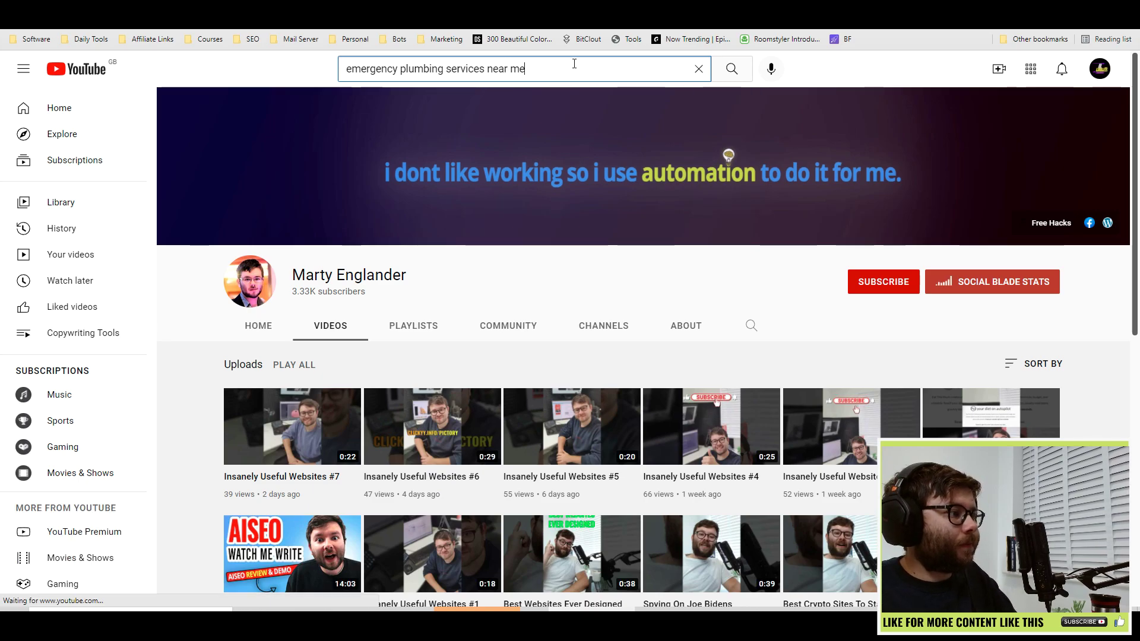
key(Return)
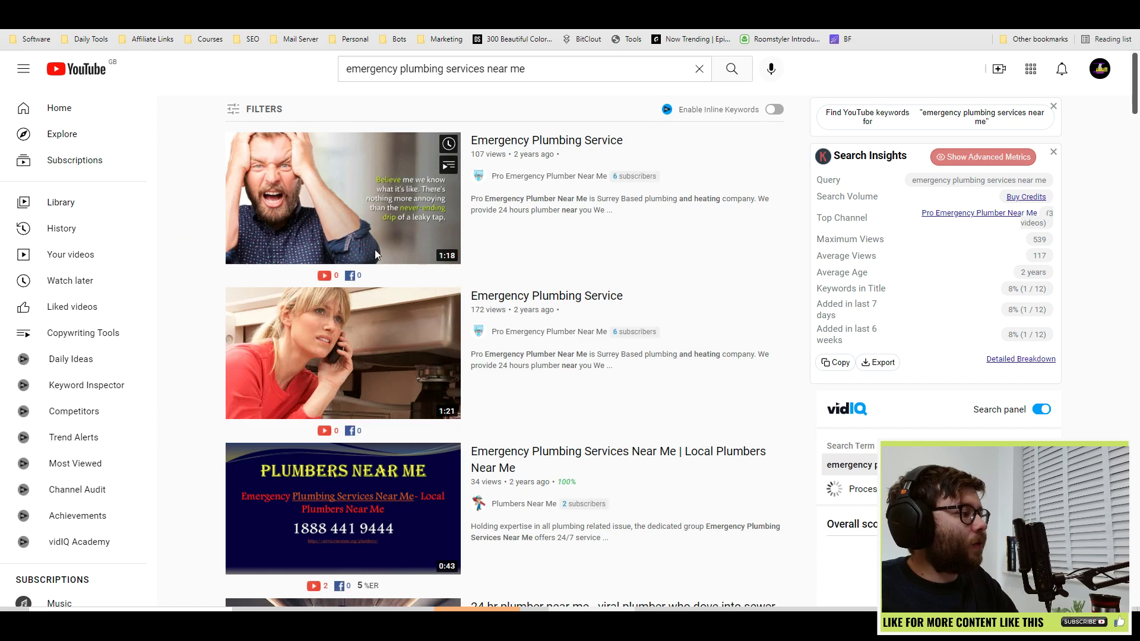
Review the live YouTube results, then go back to the niche analysis results.
scroll(523, 193, down, 3)
scroll(531, 197, down, 4)
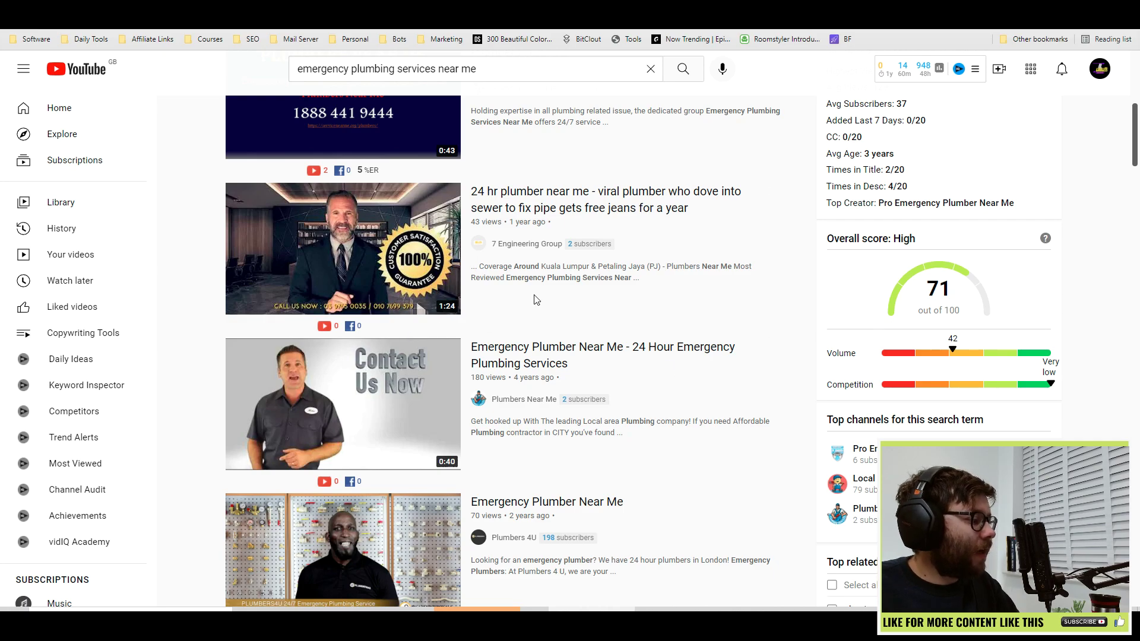
scroll(702, 397, up, 2)
scroll(708, 411, up, 5)
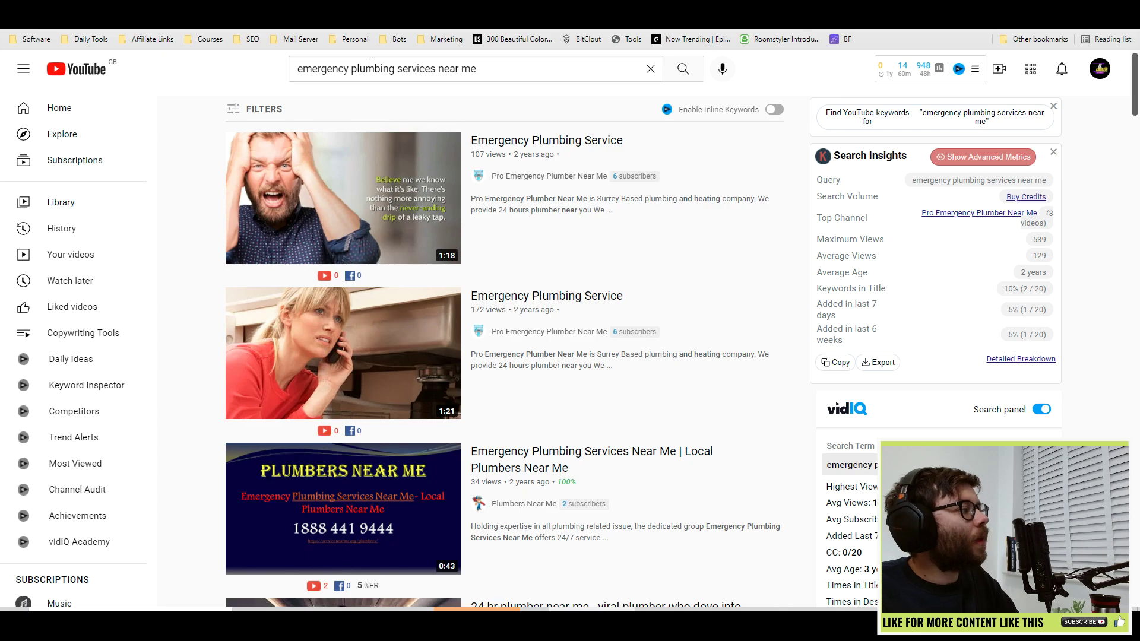
key(ctrl+Tab)
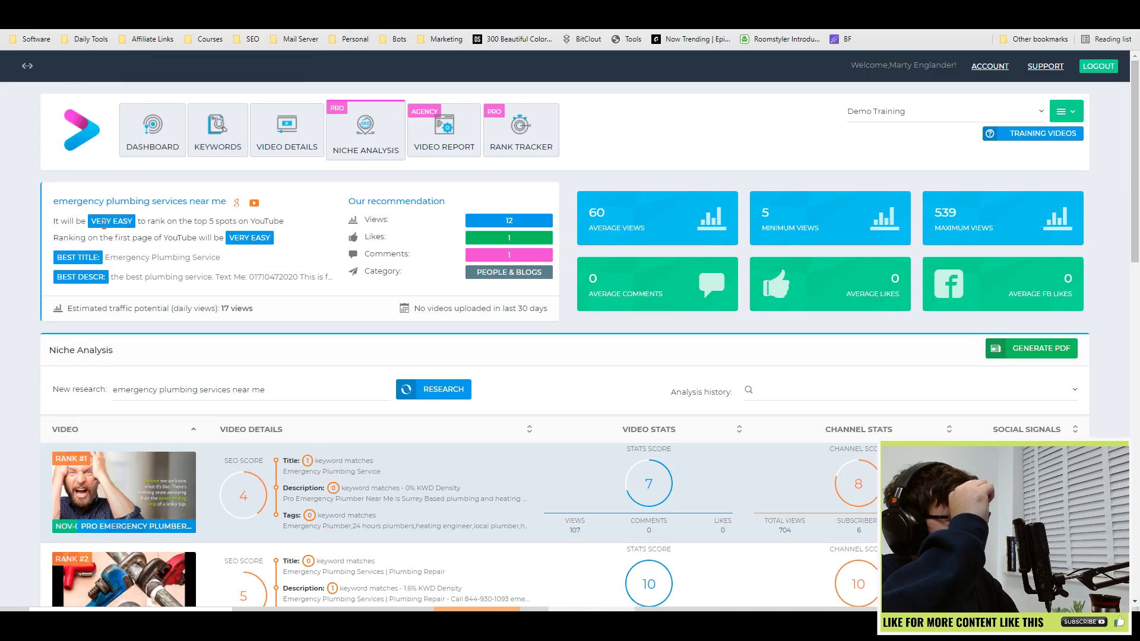
click(224, 240)
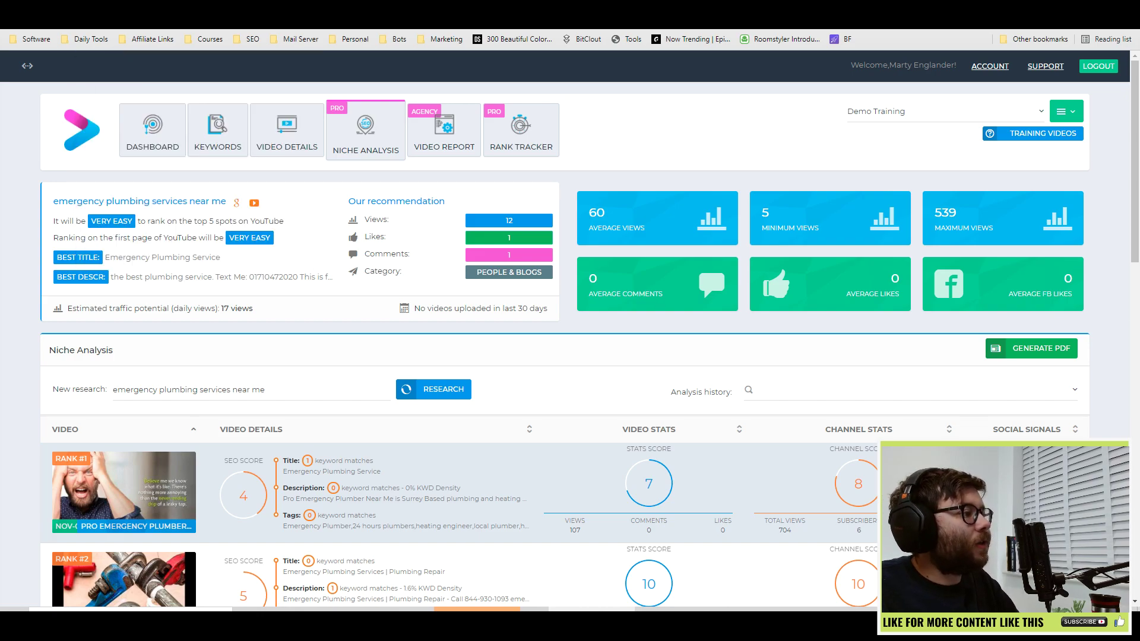
key(ctrl+Tab)
scroll(589, 253, down, 20)
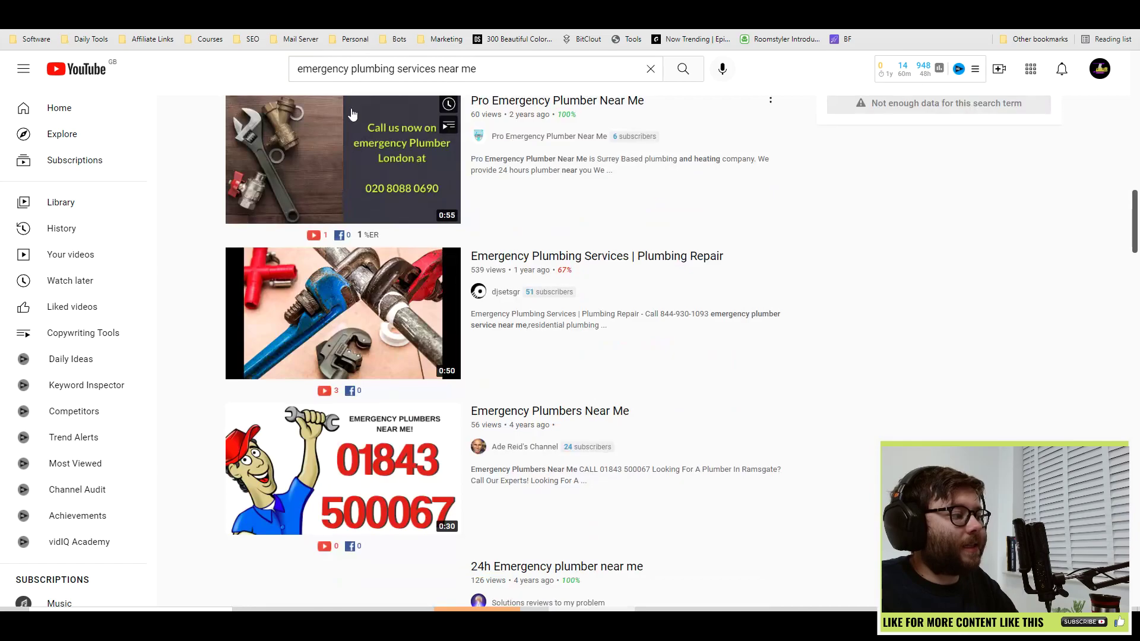
scroll(573, 213, up, 20)
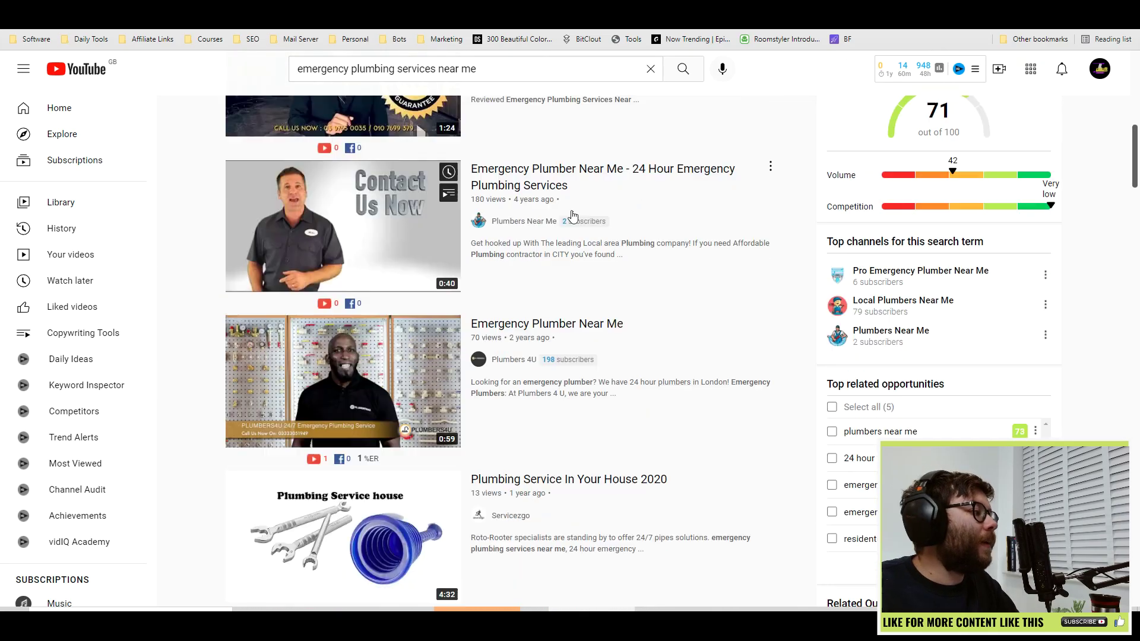
scroll(574, 213, up, 5)
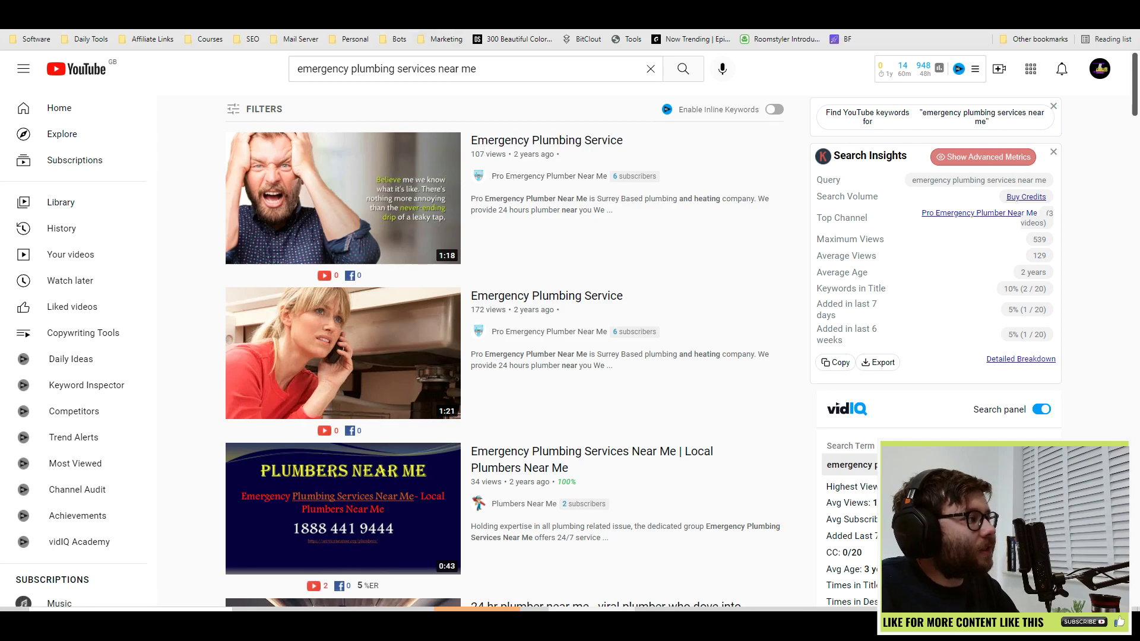
click(457, 15)
scroll(415, 339, down, 1)
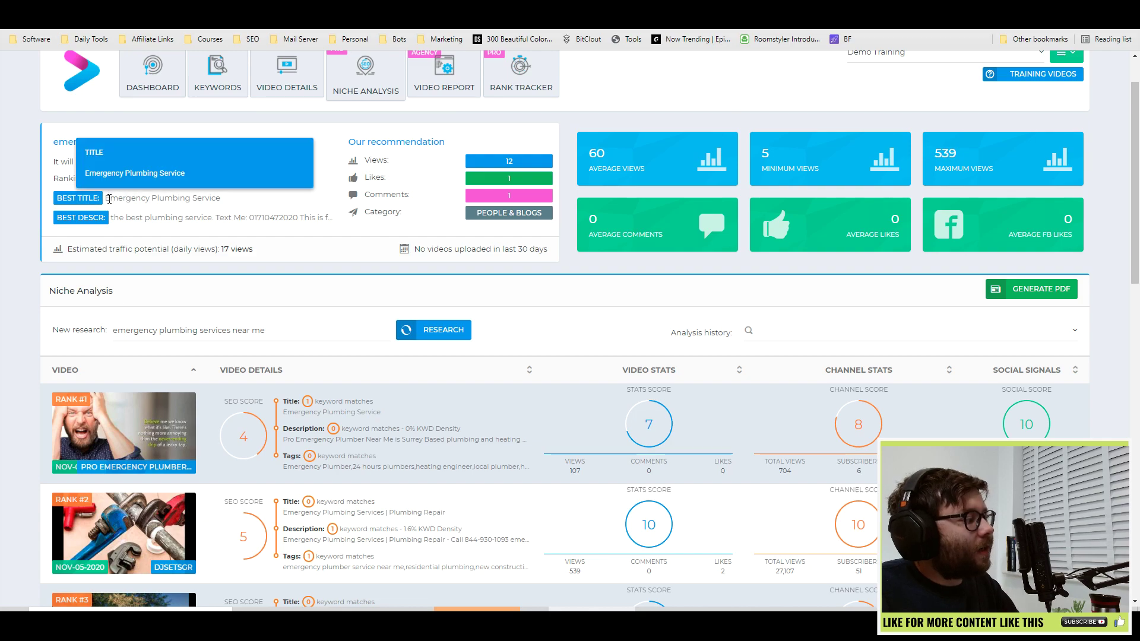
drag(106, 198, 303, 201)
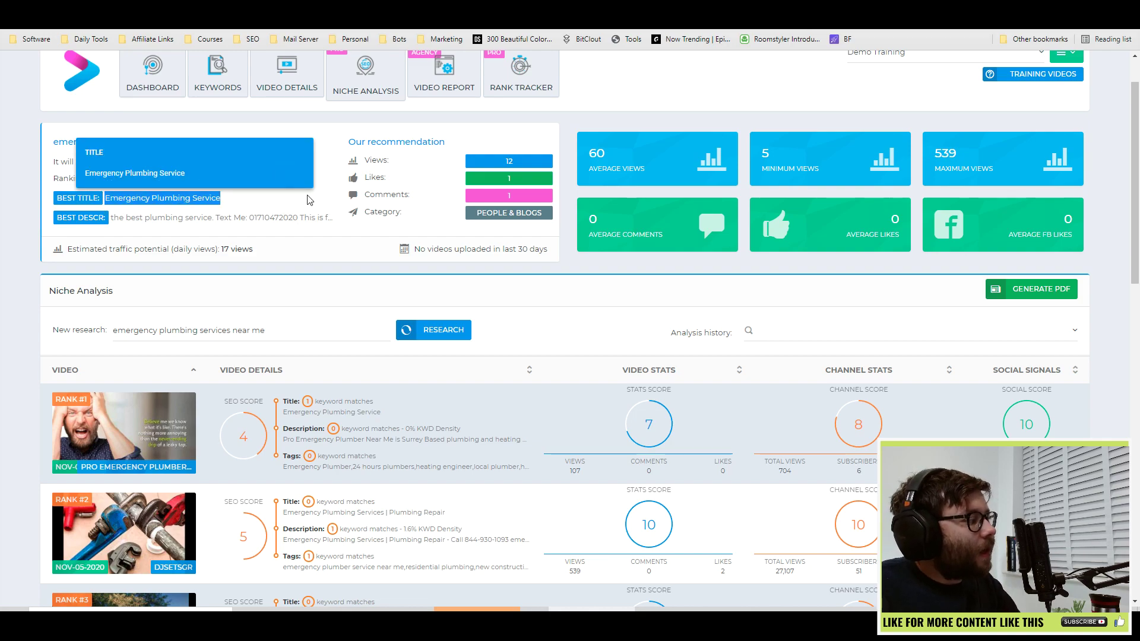
scroll(386, 260, down, 4)
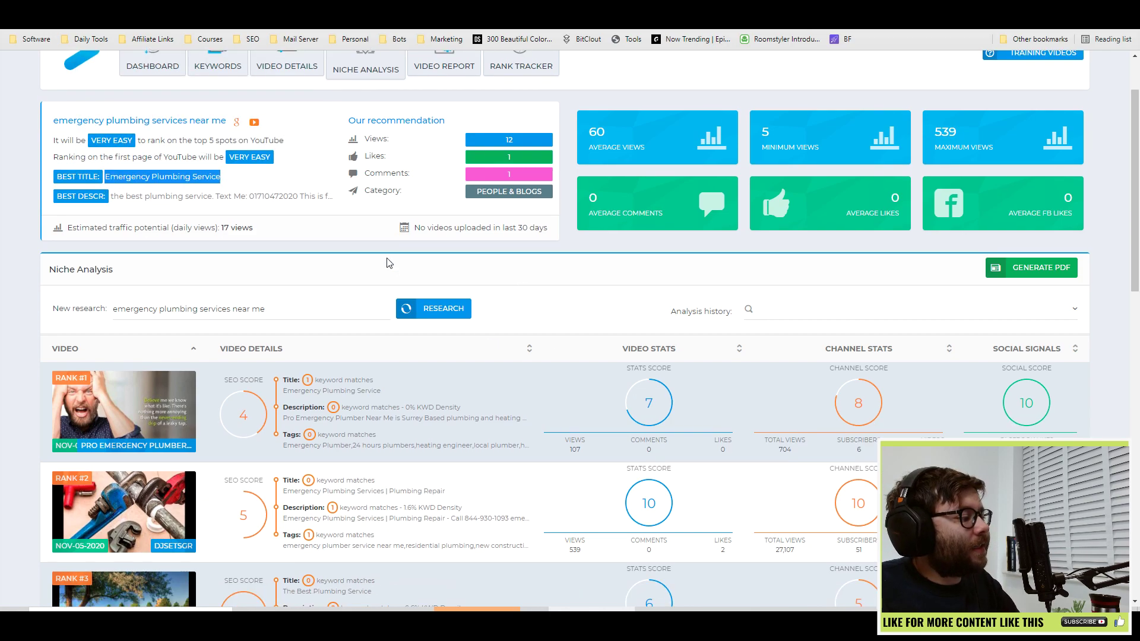
scroll(178, 277, down, 10)
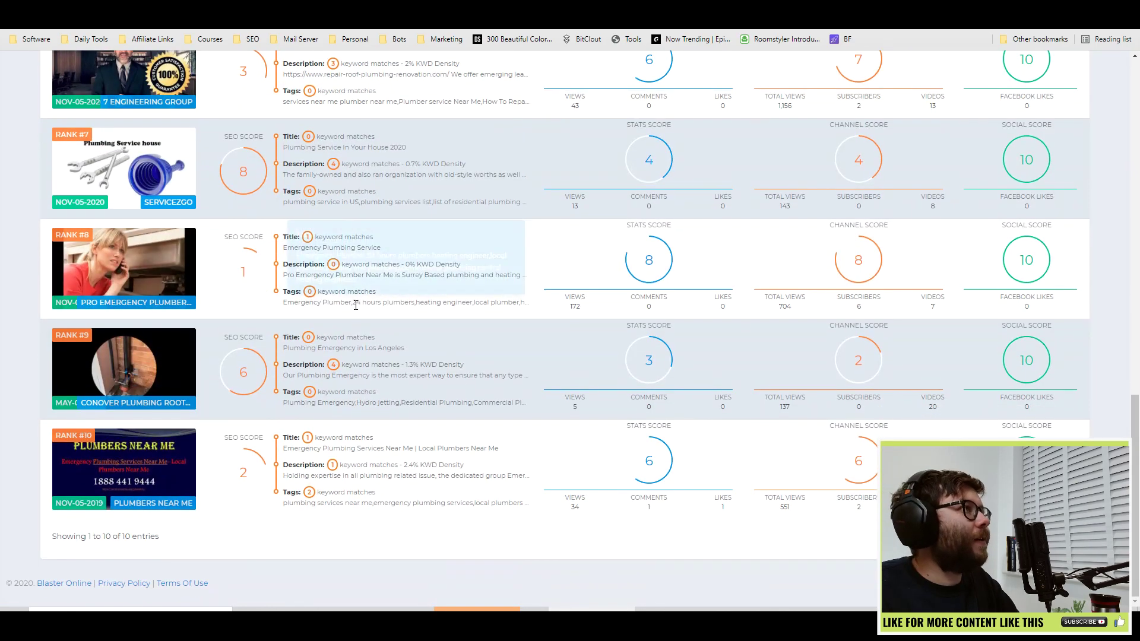
scroll(333, 336, up, 6)
scroll(333, 336, up, 9)
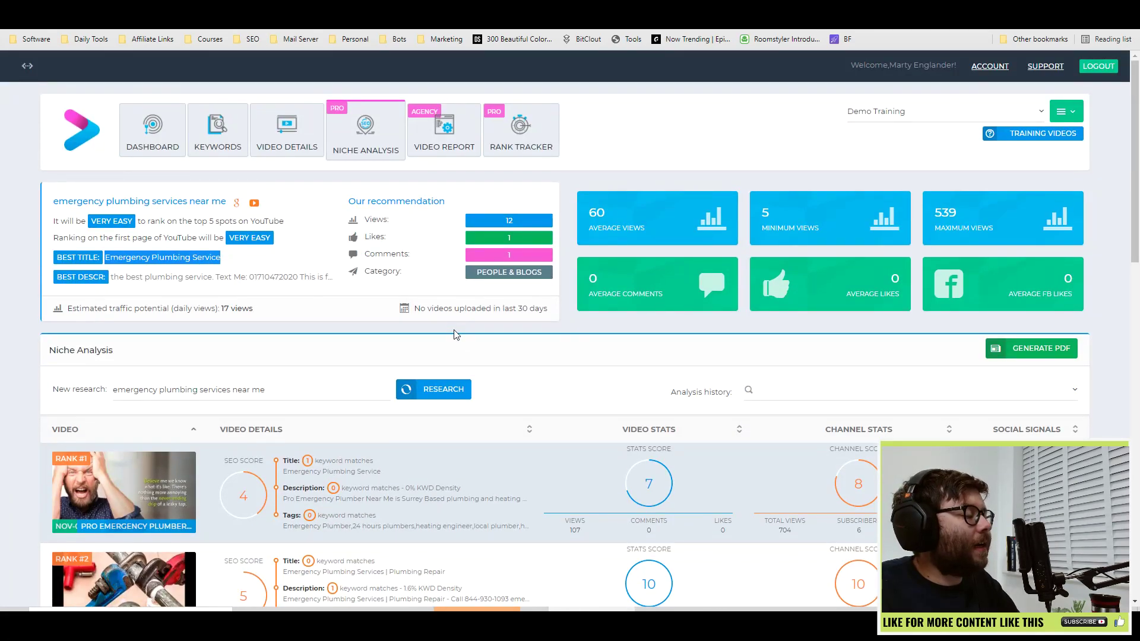
drag(220, 257, 62, 260)
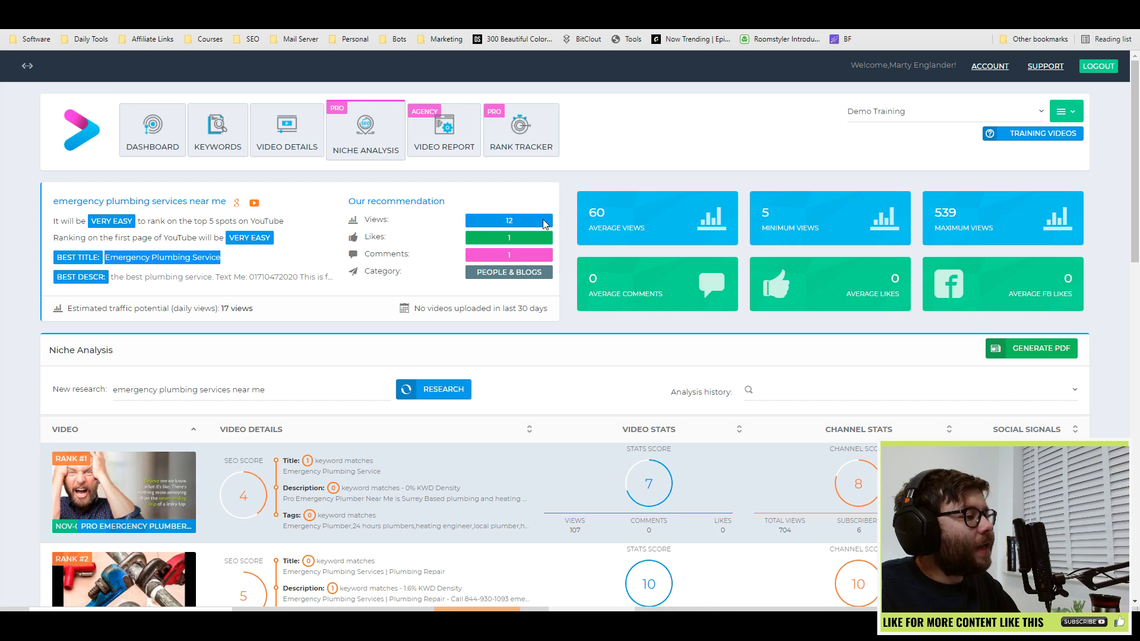
click(614, 217)
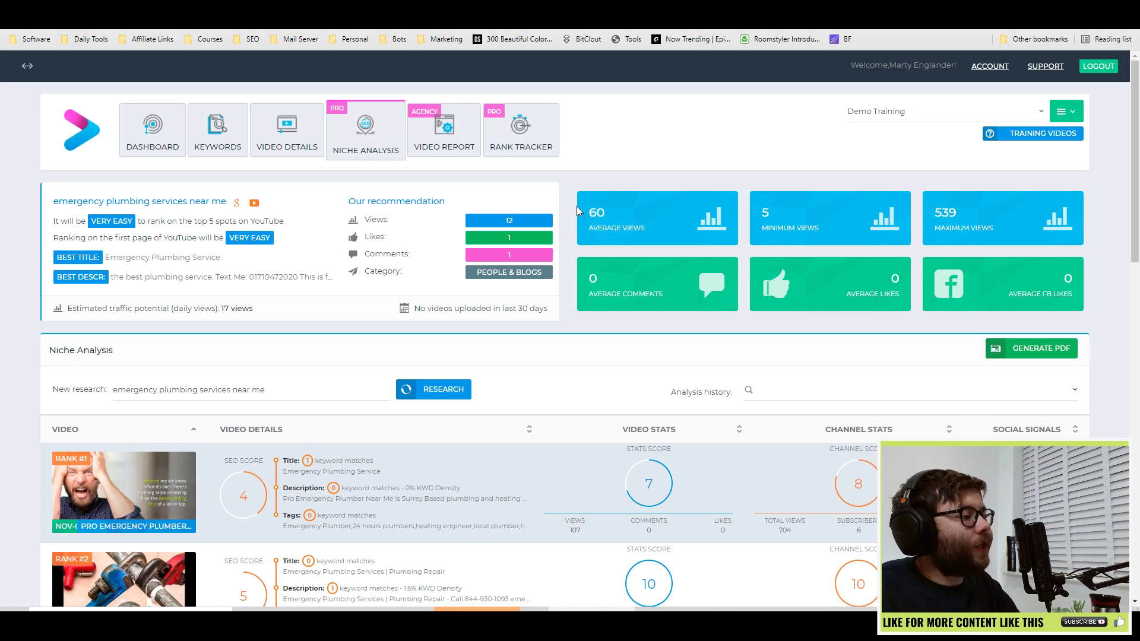
scroll(679, 304, down, 6)
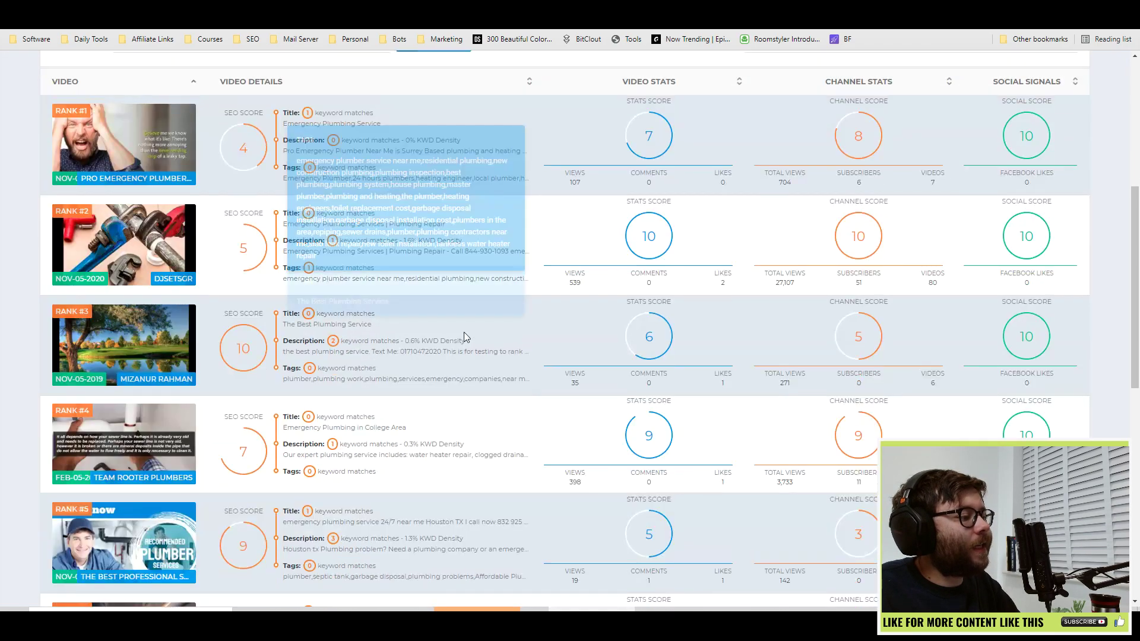
scroll(465, 337, up, 6)
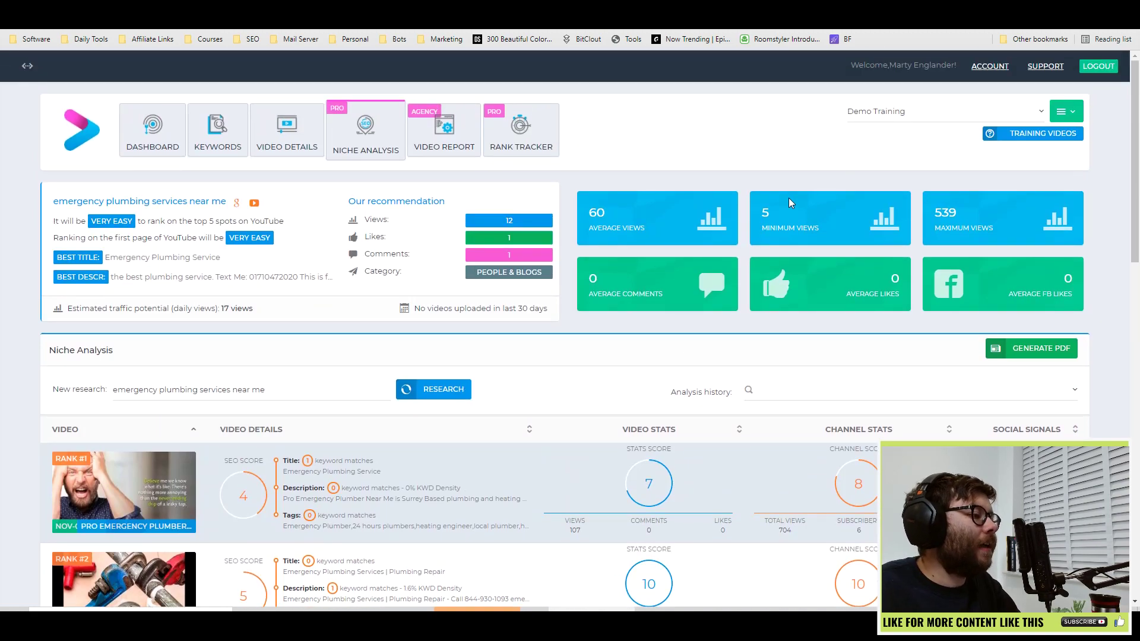
drag(772, 224, 717, 223)
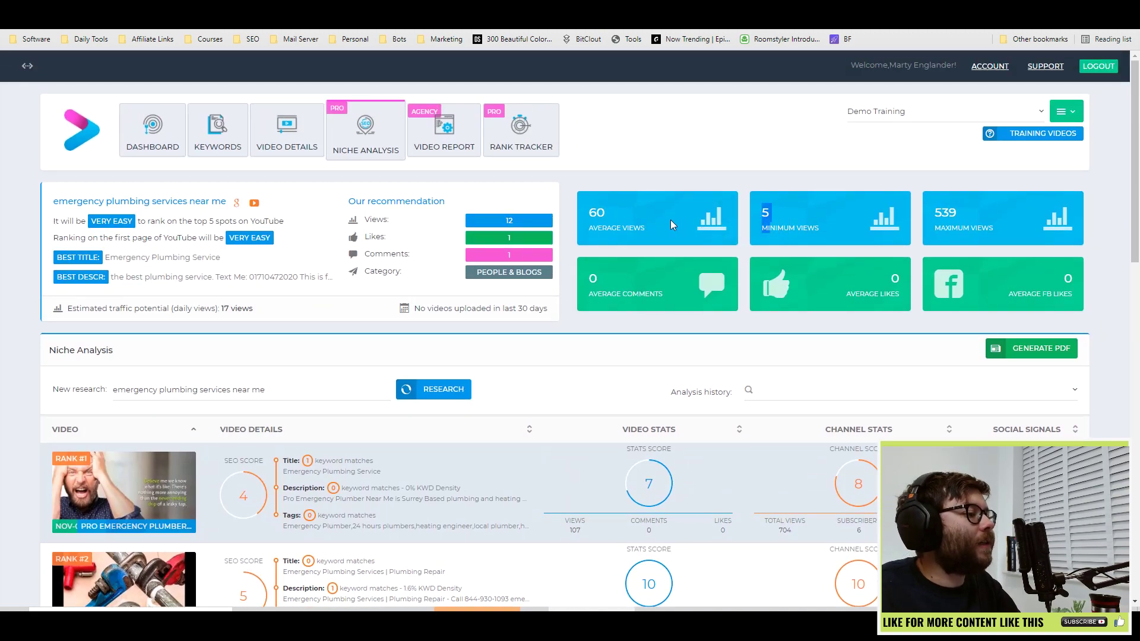
drag(961, 217, 860, 226)
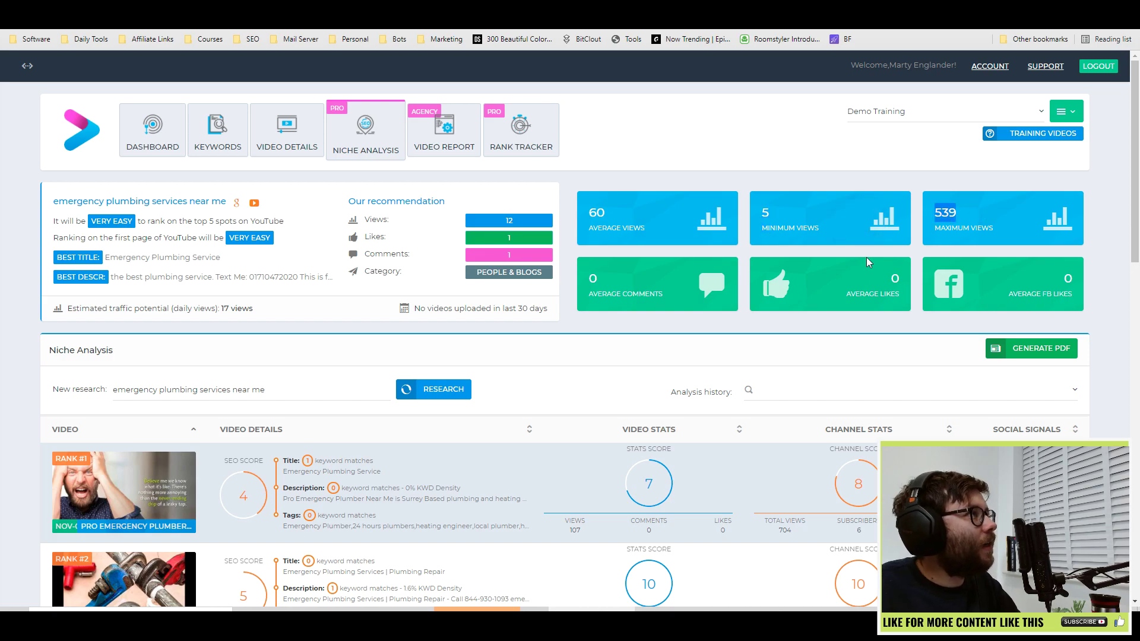
scroll(614, 279, down, 5)
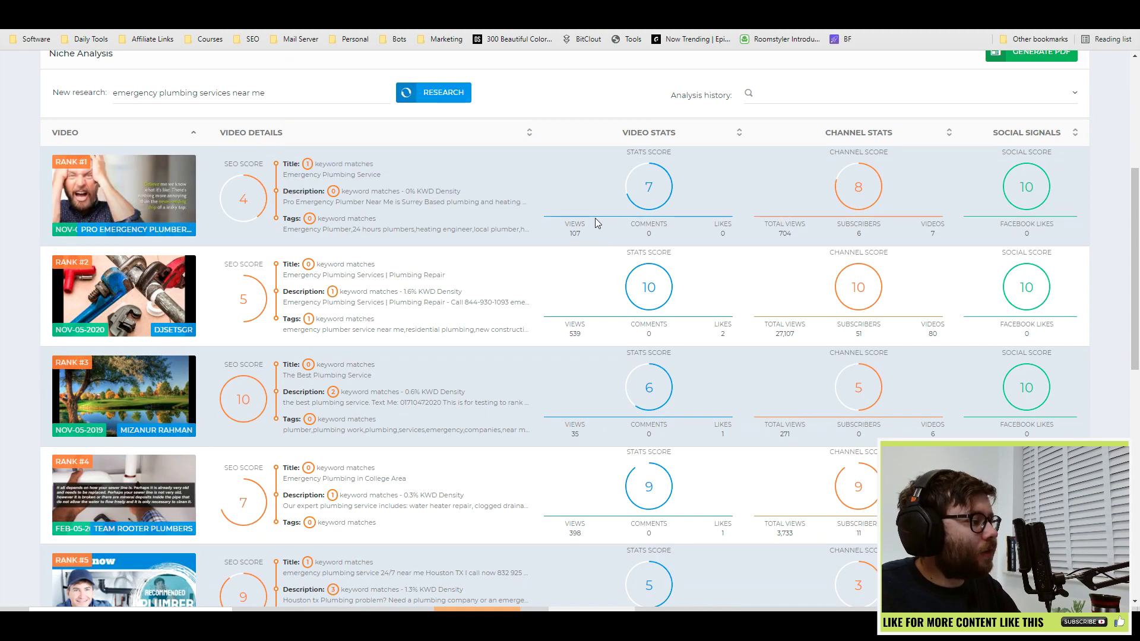
double_click(574, 227)
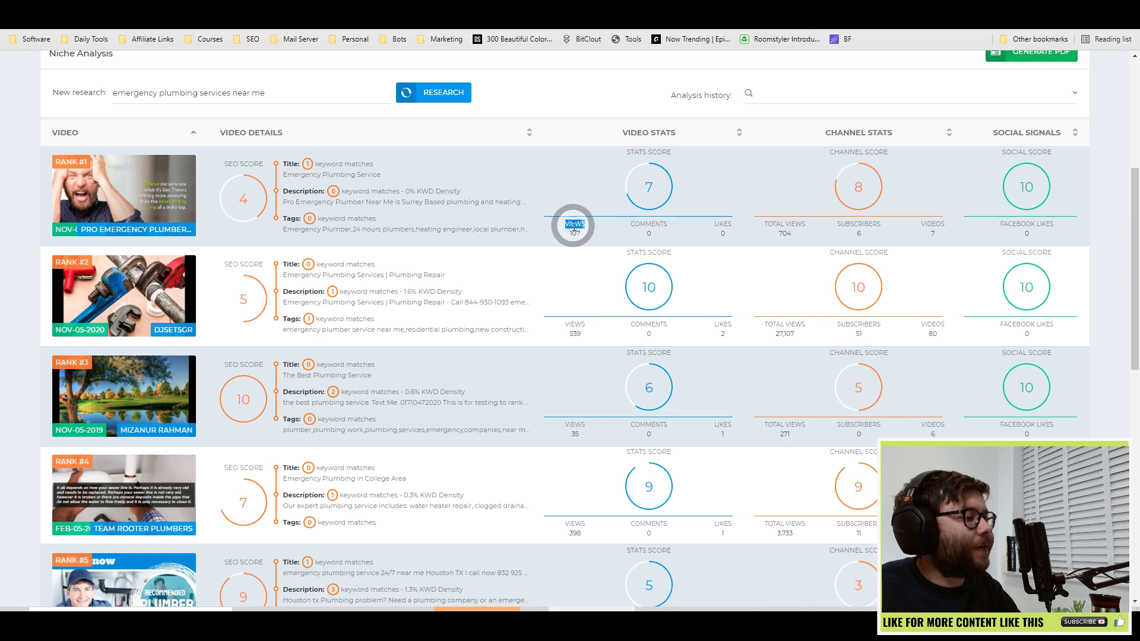
double_click(580, 323)
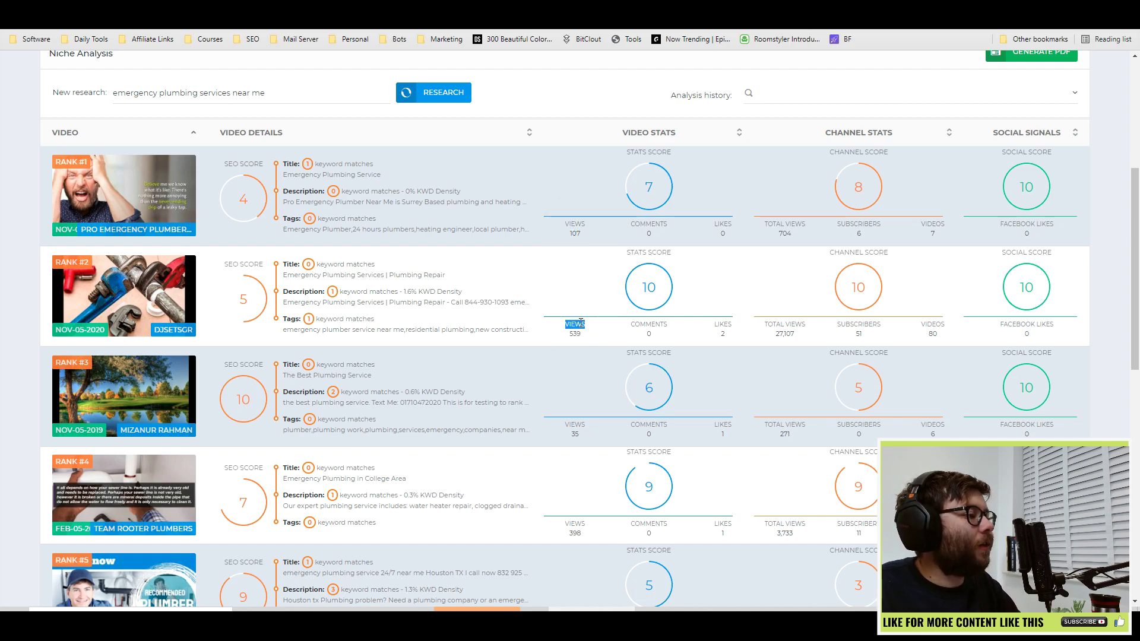
click(580, 335)
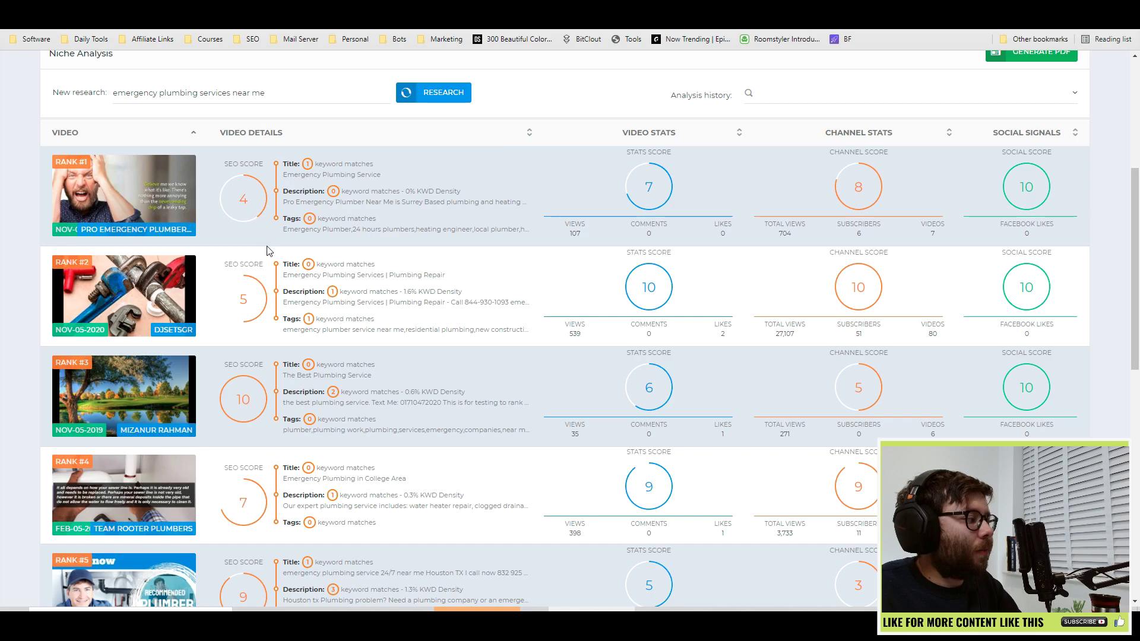
scroll(386, 291, up, 5)
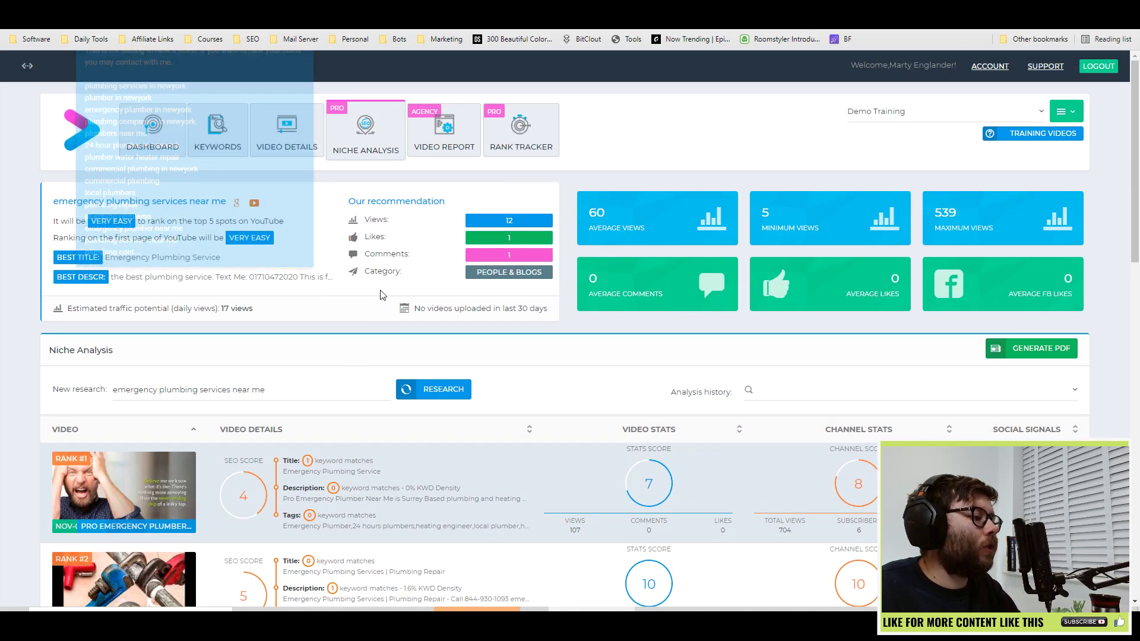
double_click(595, 212)
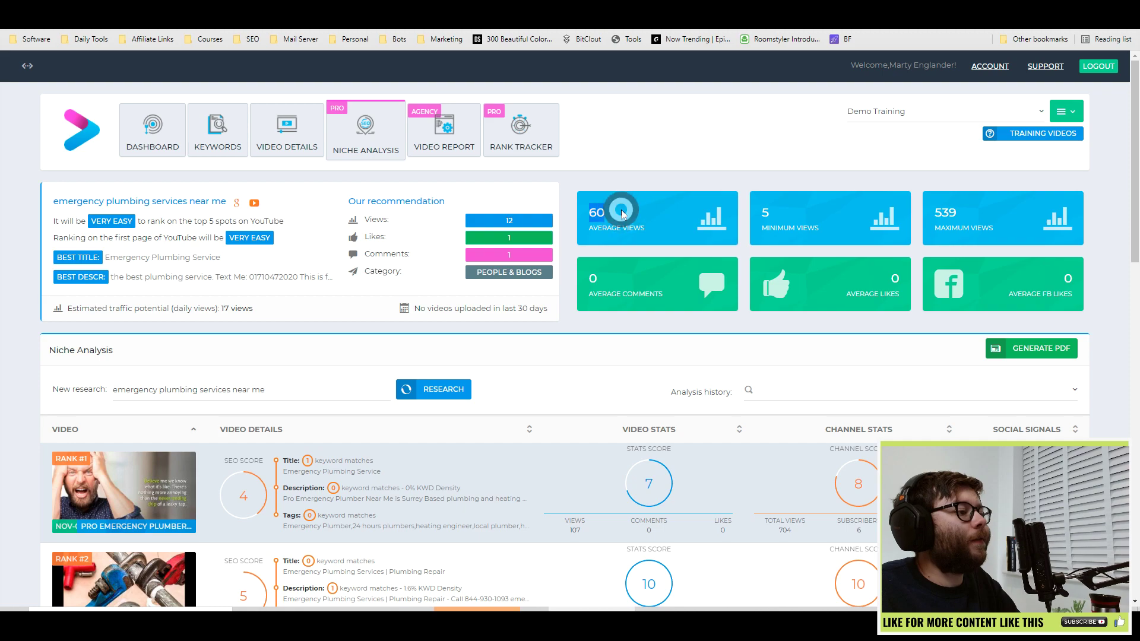
drag(924, 220, 999, 227)
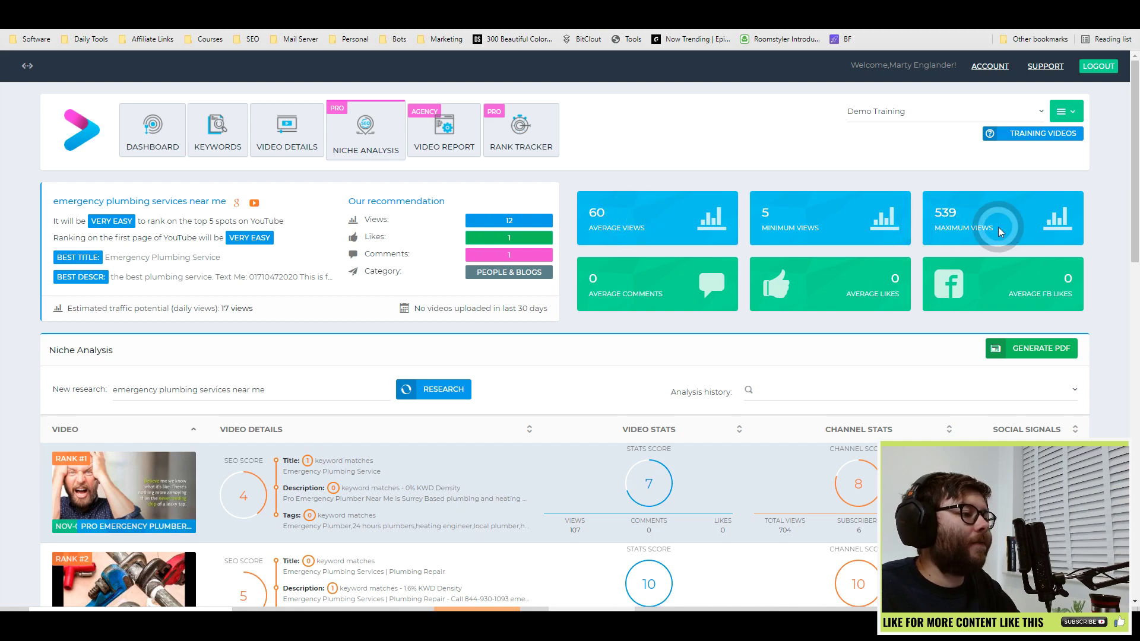
triple_click(601, 227)
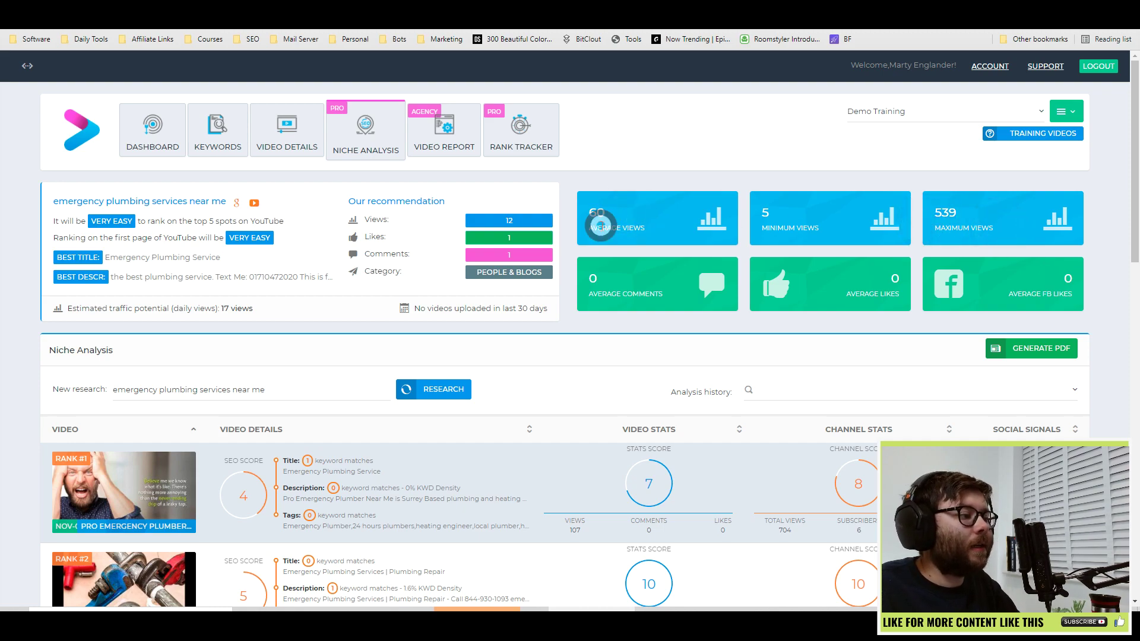
scroll(594, 237, down, 2)
scroll(594, 253, up, 2)
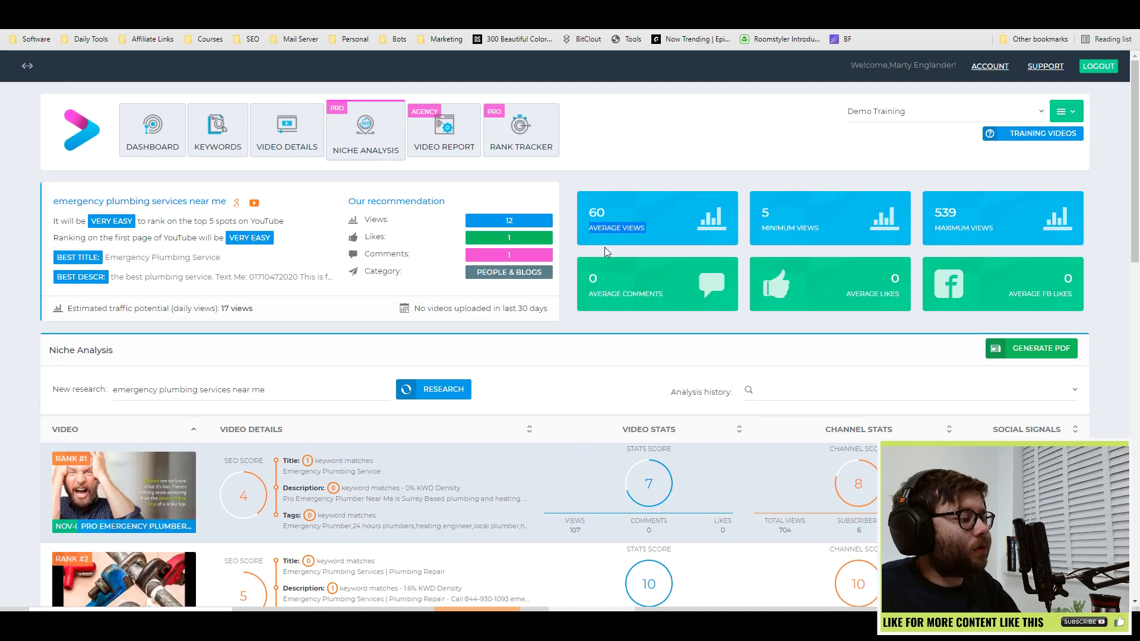
double_click(947, 205)
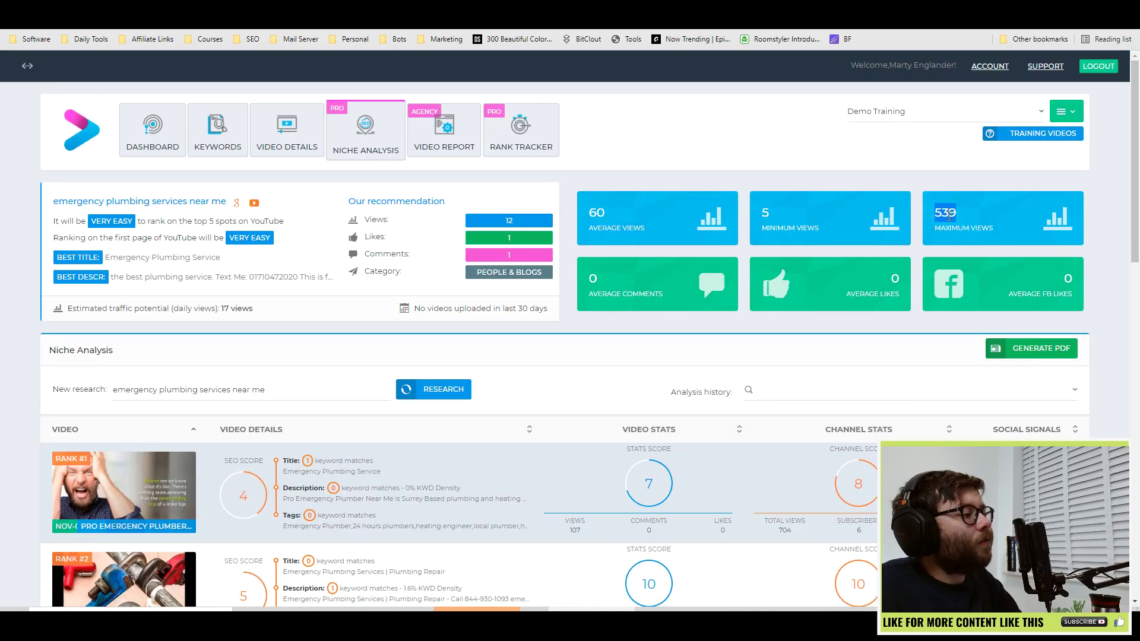
triple_click(946, 228)
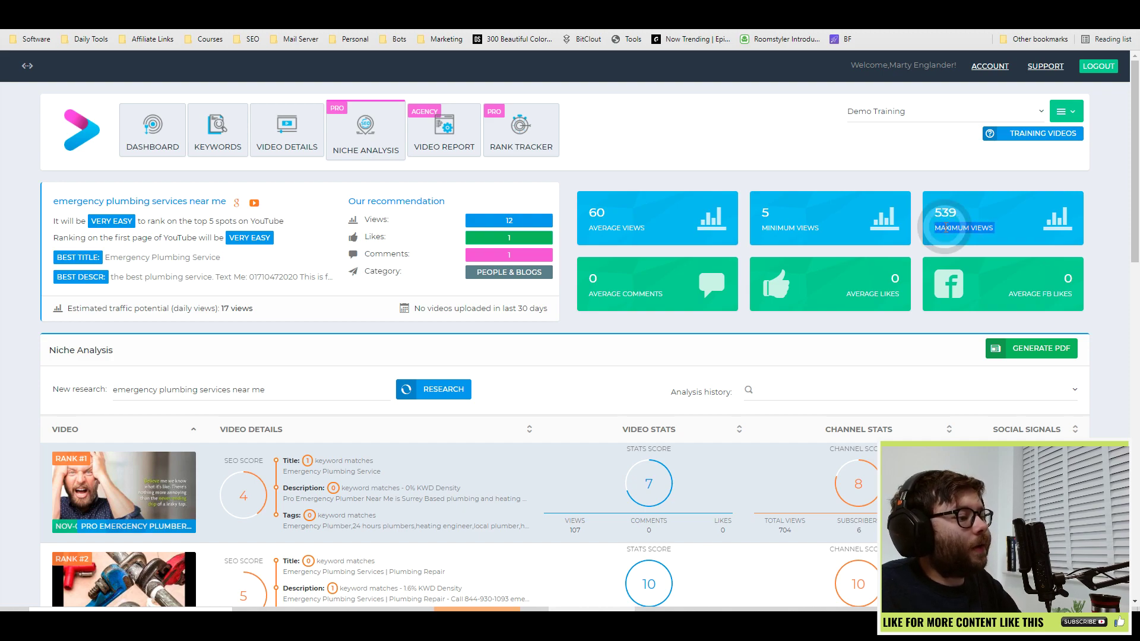
scroll(946, 228, down, 1)
scroll(946, 231, up, 1)
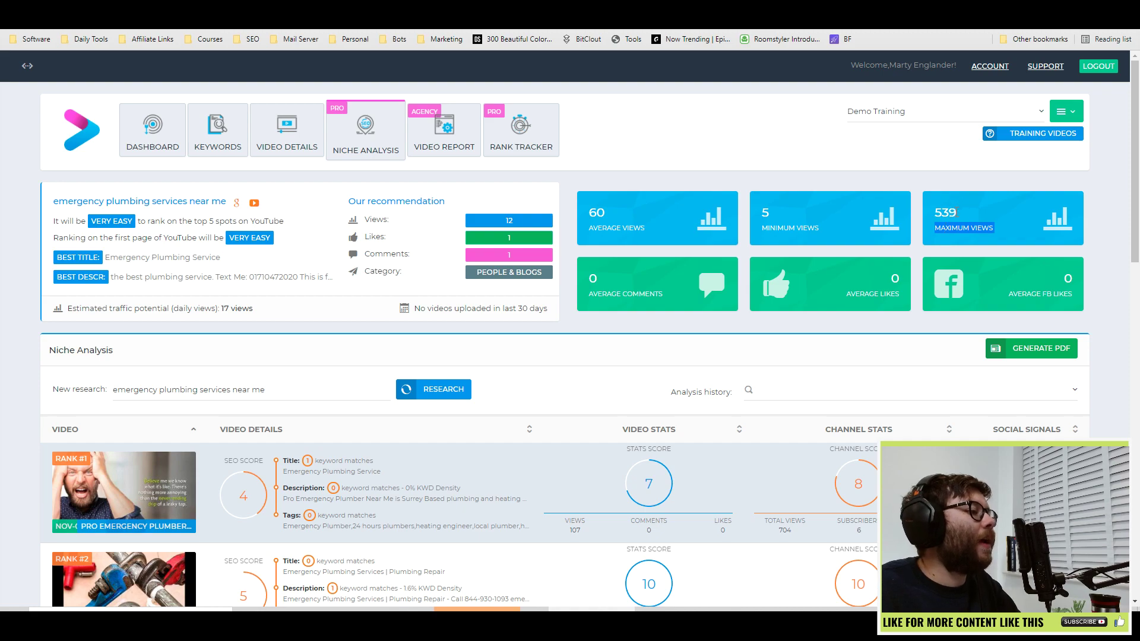
click(957, 211)
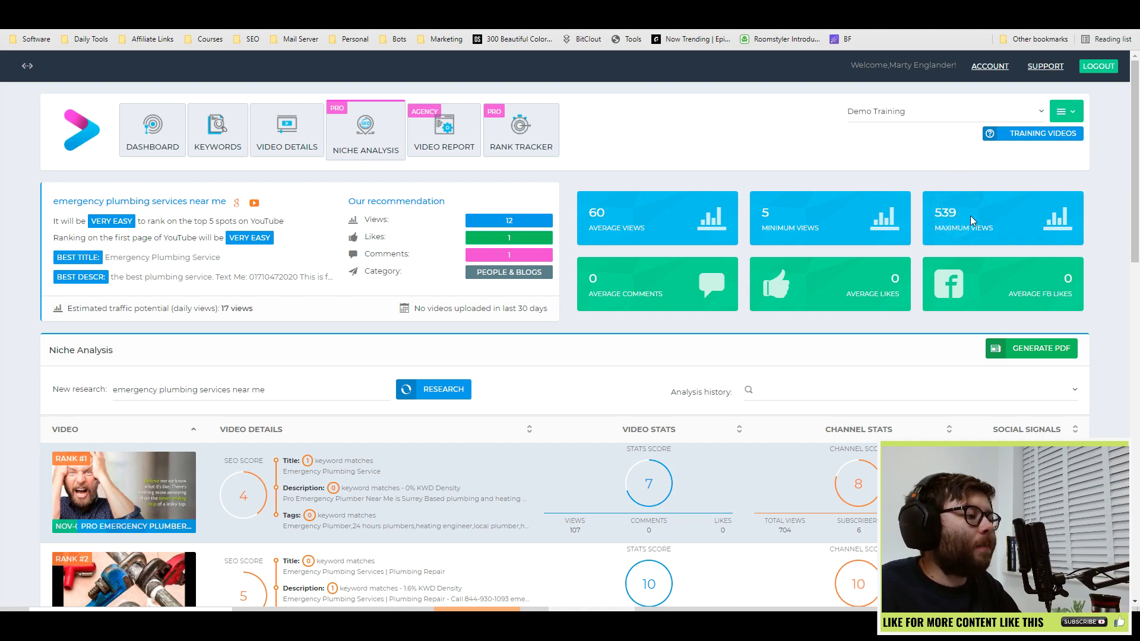
double_click(948, 213)
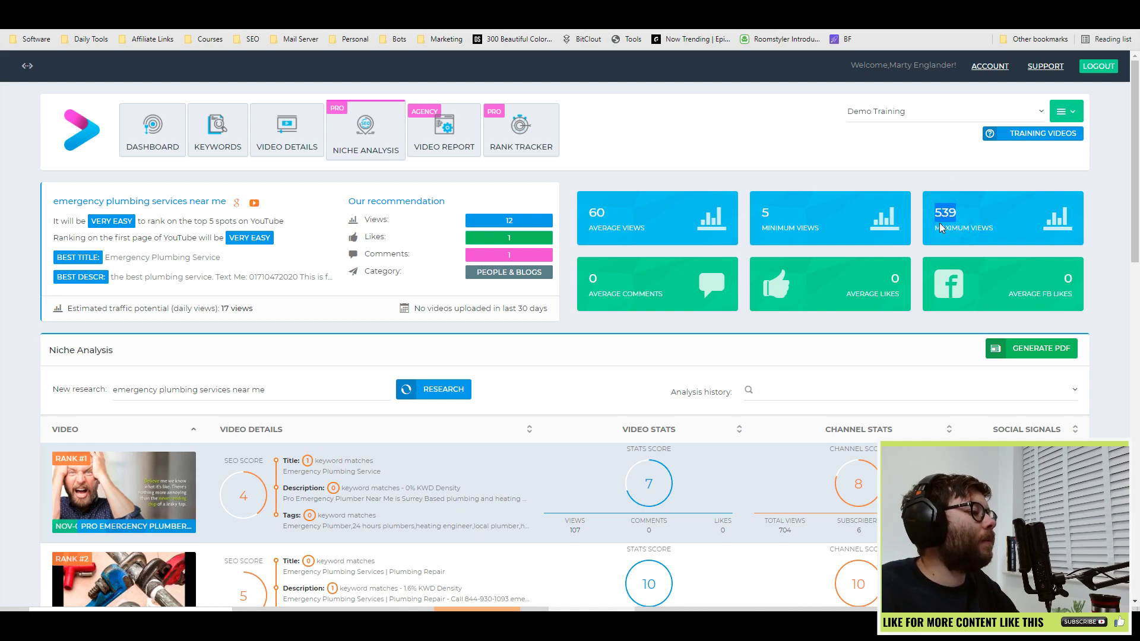
double_click(941, 217)
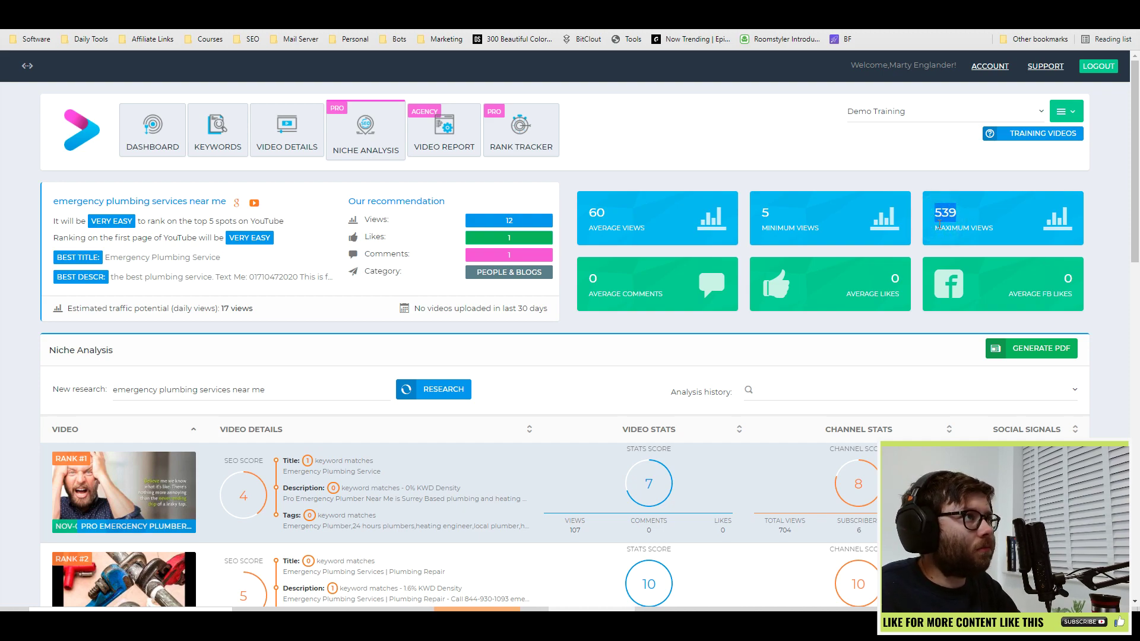